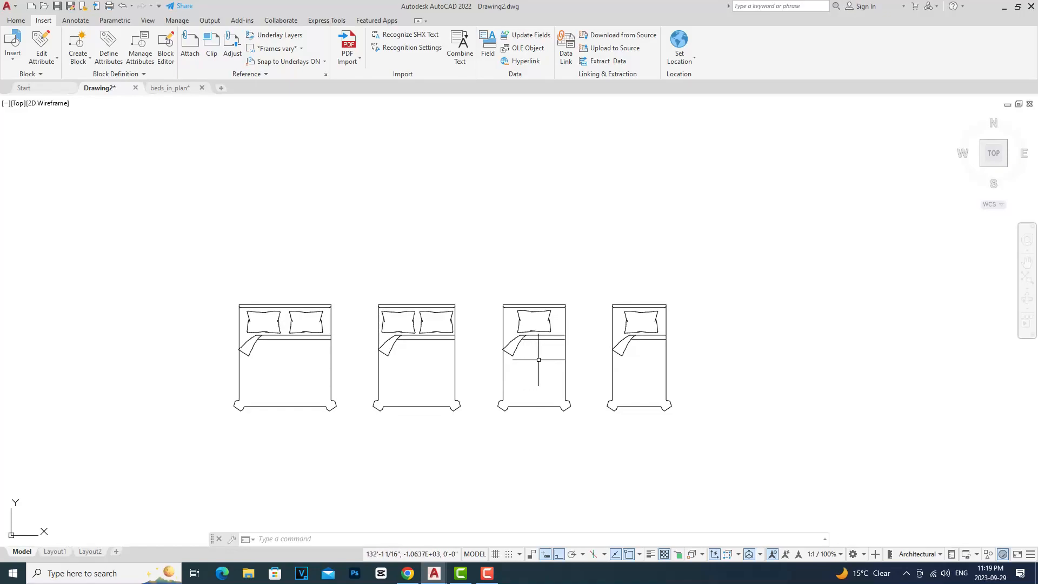
Step: Select all four beds and create a block from them named Bed Sizes
{"action": "left_click", "coordinate": [715, 440]}
{"action": "left_click", "coordinate": [184, 233]}
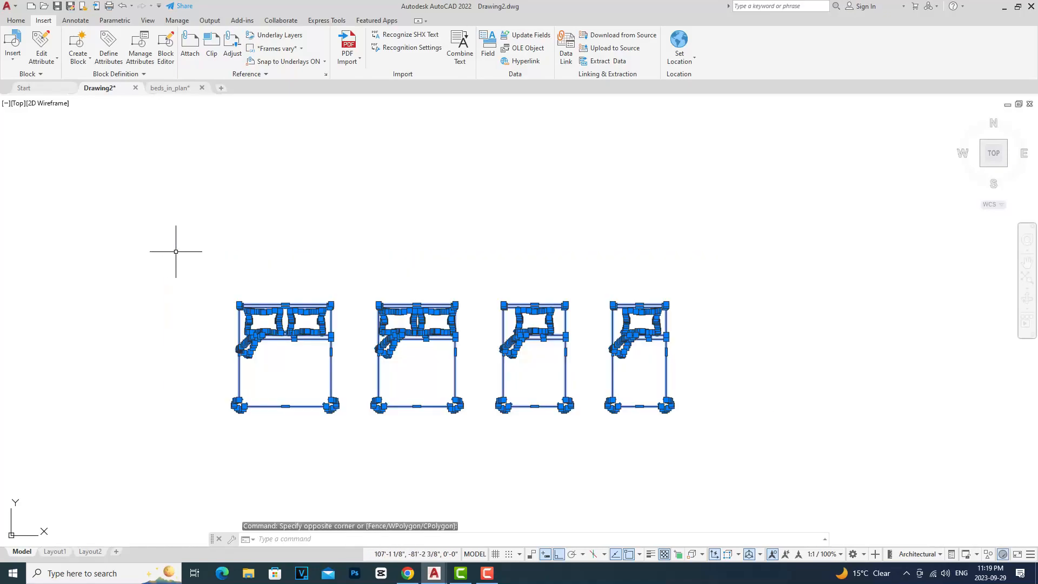
{"action": "type", "text": "BLOck"}
{"action": "key", "text": "Return"}
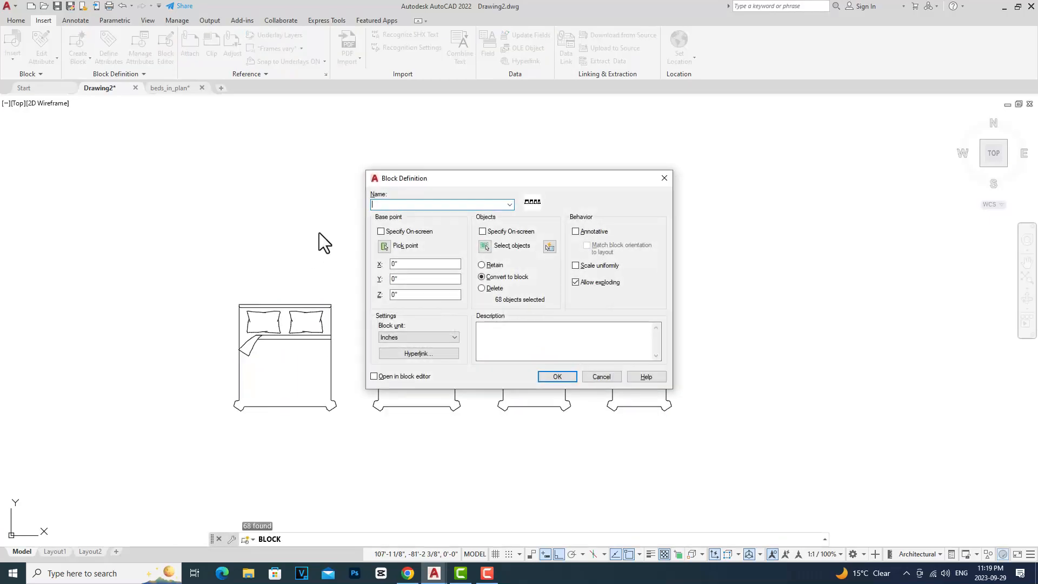
{"action": "type", "text": "Bed Sizes"}
{"action": "left_click", "coordinate": [558, 377]}
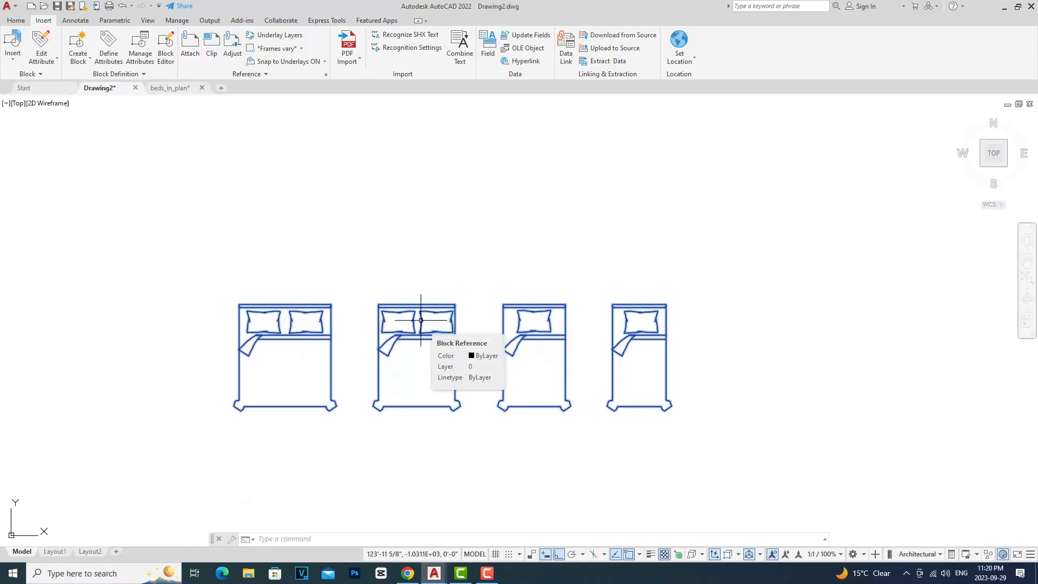
Step: Open the Bed Sizes block in the Block Editor and add a visibility parameter at the first bed's top-left corner
{"action": "type", "text": "bedit"}
{"action": "key", "text": "Return"}
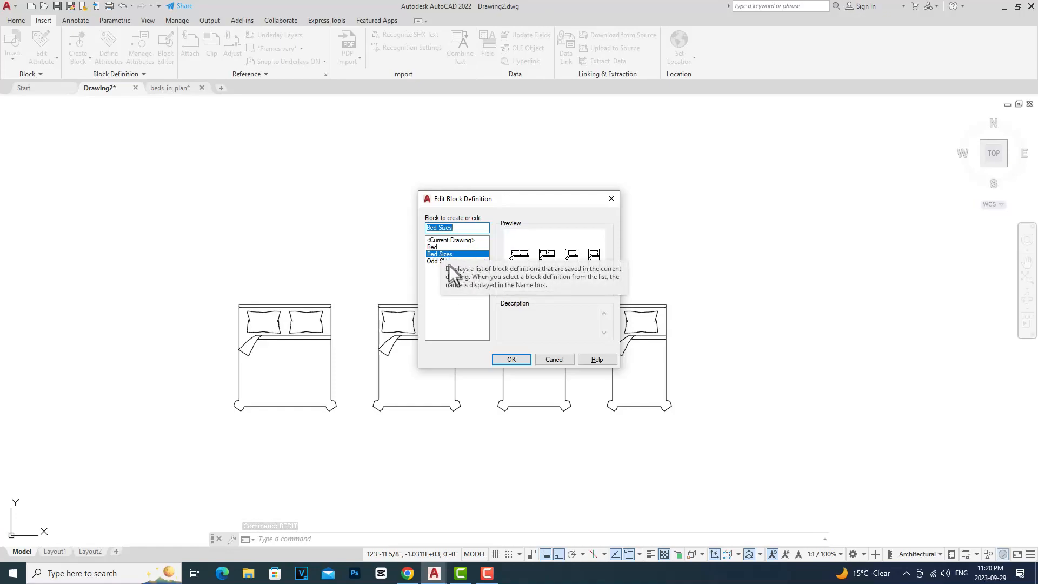
{"action": "left_click", "coordinate": [512, 360]}
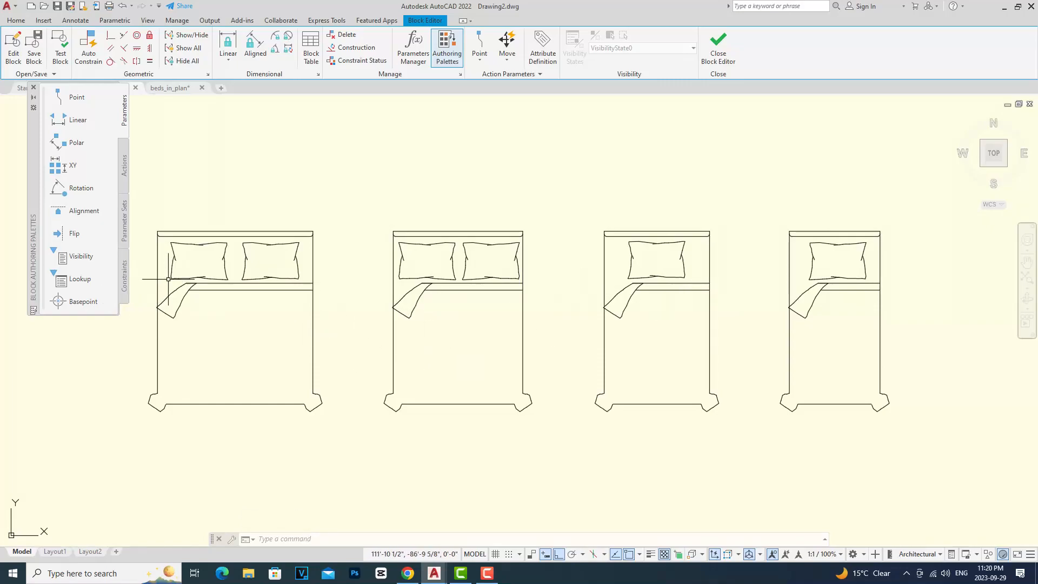
{"action": "left_click", "coordinate": [84, 258]}
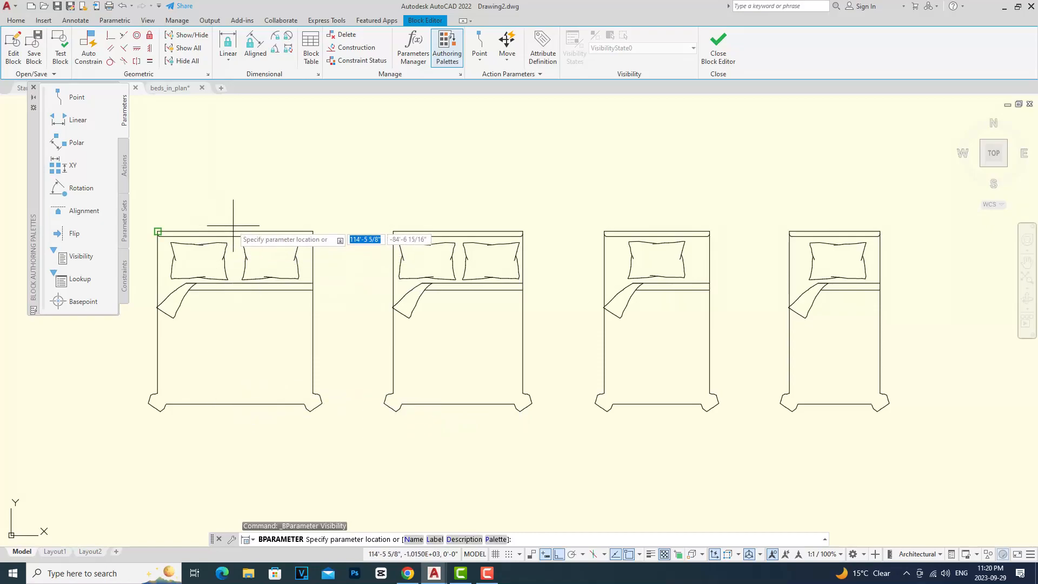
{"action": "left_click", "coordinate": [157, 231]}
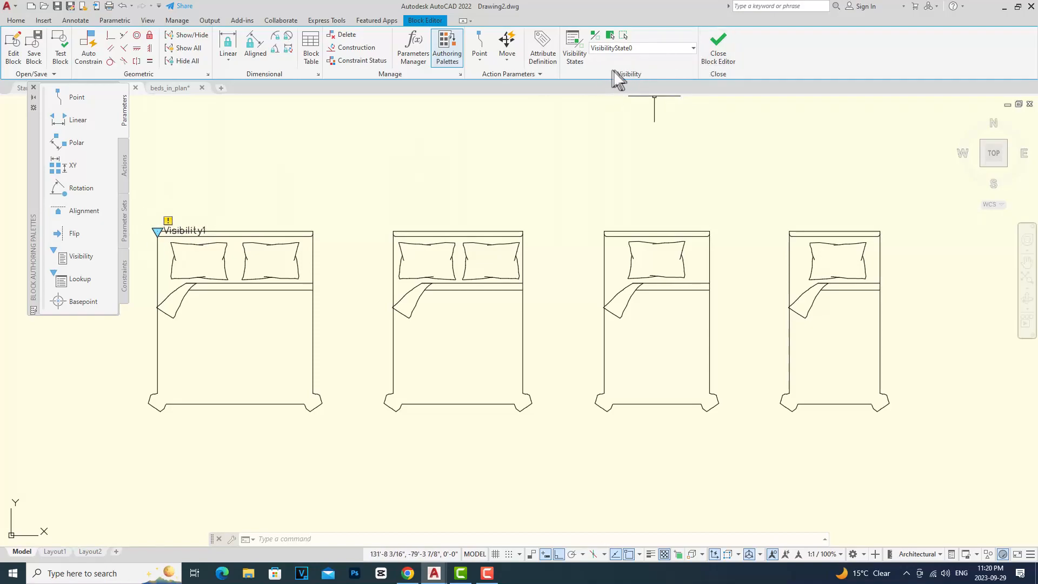
{"action": "left_click", "coordinate": [579, 50]}
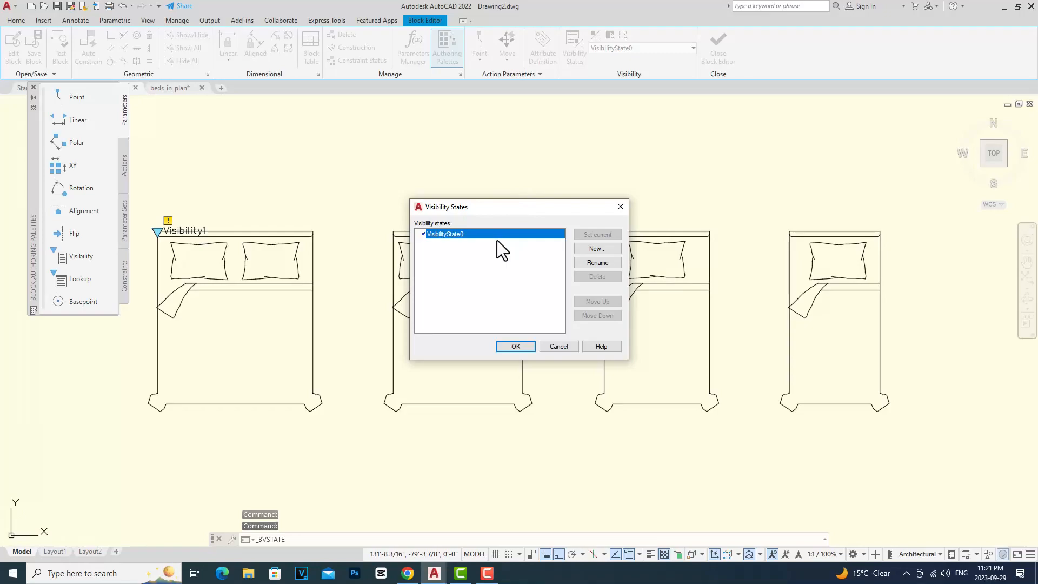
{"action": "left_click", "coordinate": [621, 207]}
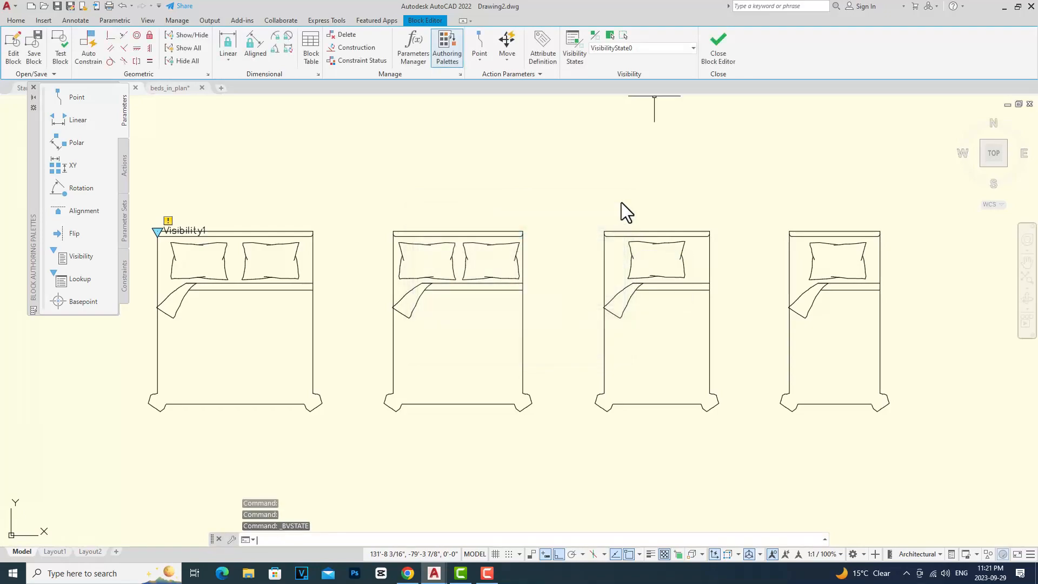
{"action": "left_click", "coordinate": [595, 37]}
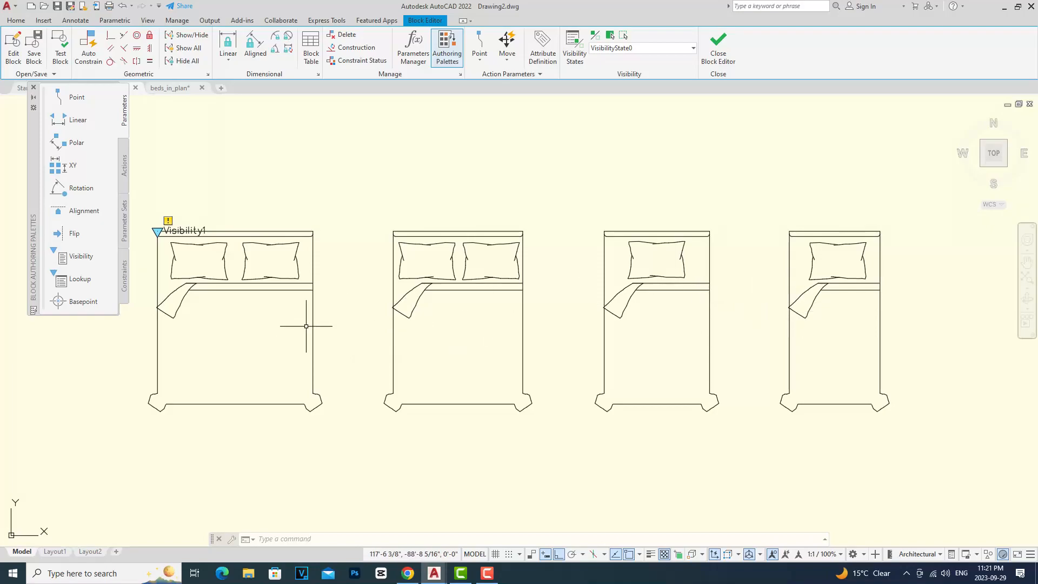
Step: Rename the default visibility state to King
{"action": "left_click", "coordinate": [572, 46]}
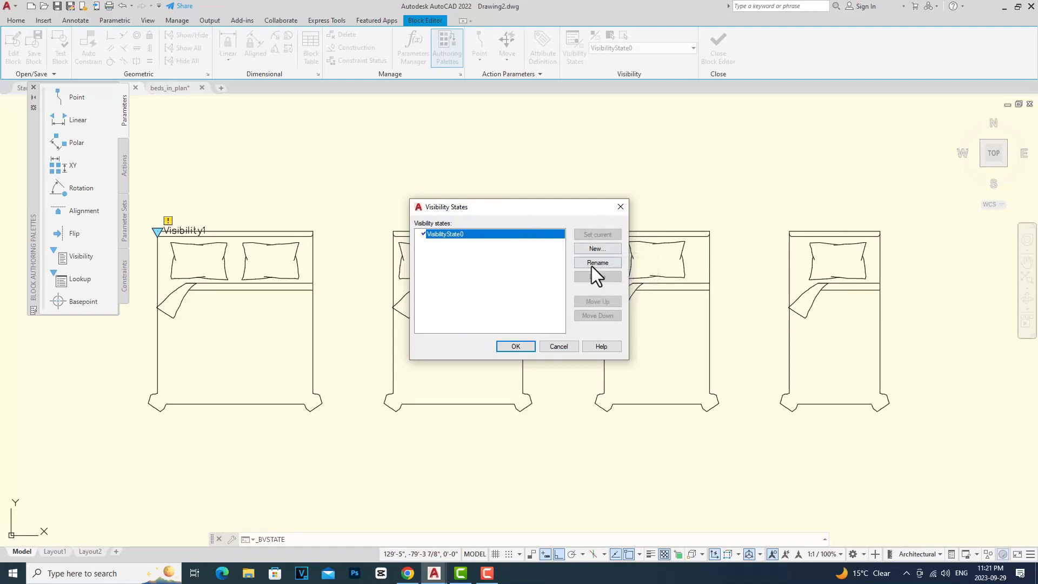
{"action": "left_click", "coordinate": [597, 262]}
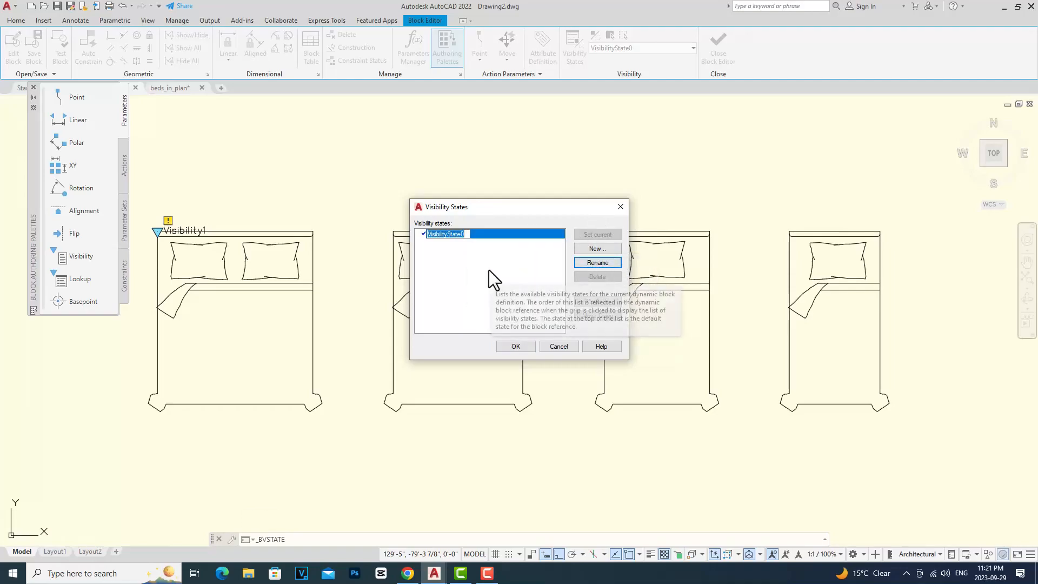
{"action": "type", "text": "King"}
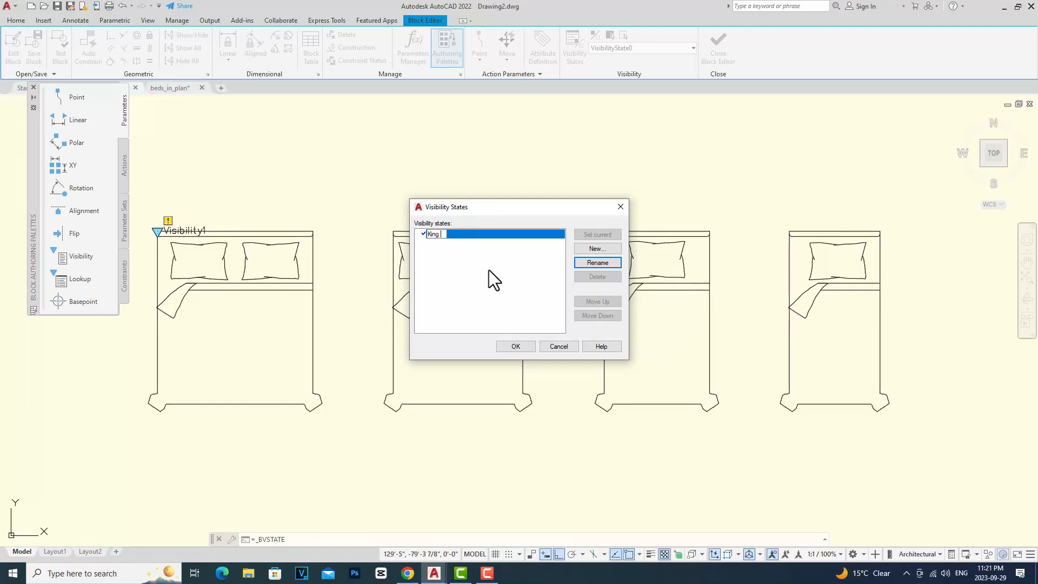
{"action": "key", "text": "BackSpace"}
{"action": "key", "text": "Return"}
Step: Add new visibility states named Queen, Full and Single, then confirm the visibility states
{"action": "left_click", "coordinate": [599, 248]}
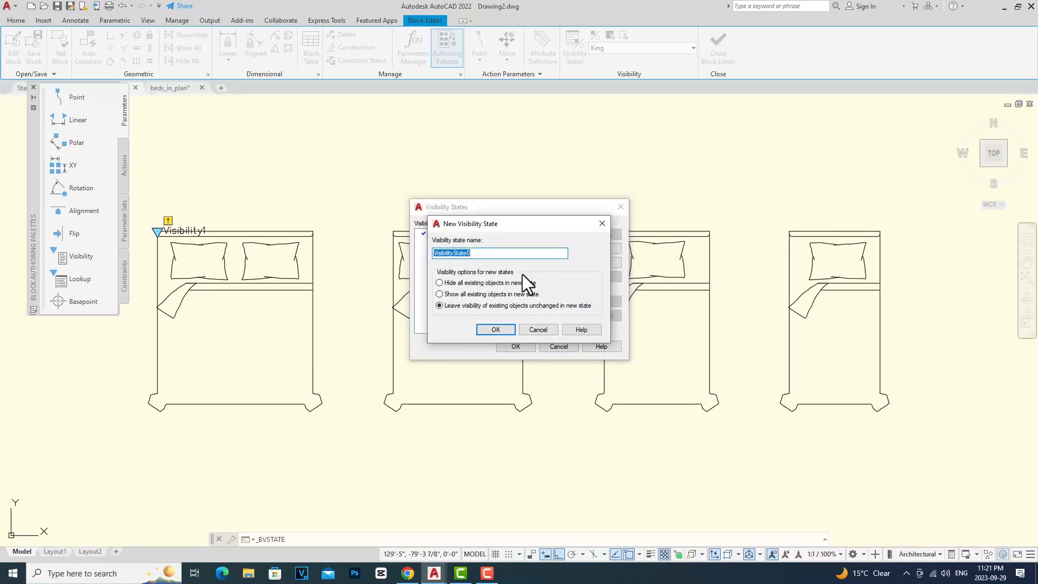
{"action": "type", "text": "Queen"}
{"action": "left_click", "coordinate": [503, 329]}
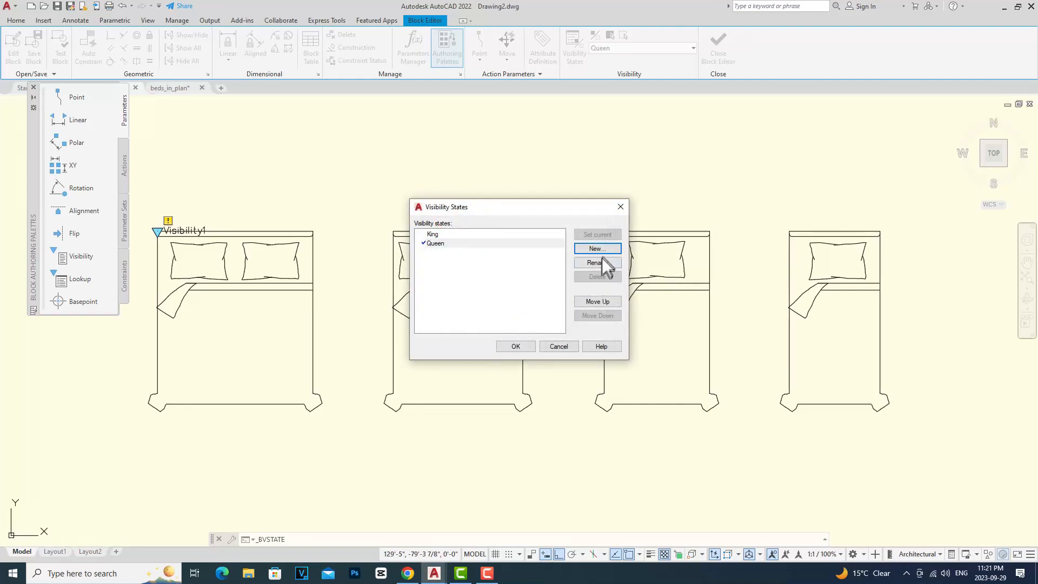
{"action": "left_click", "coordinate": [608, 248]}
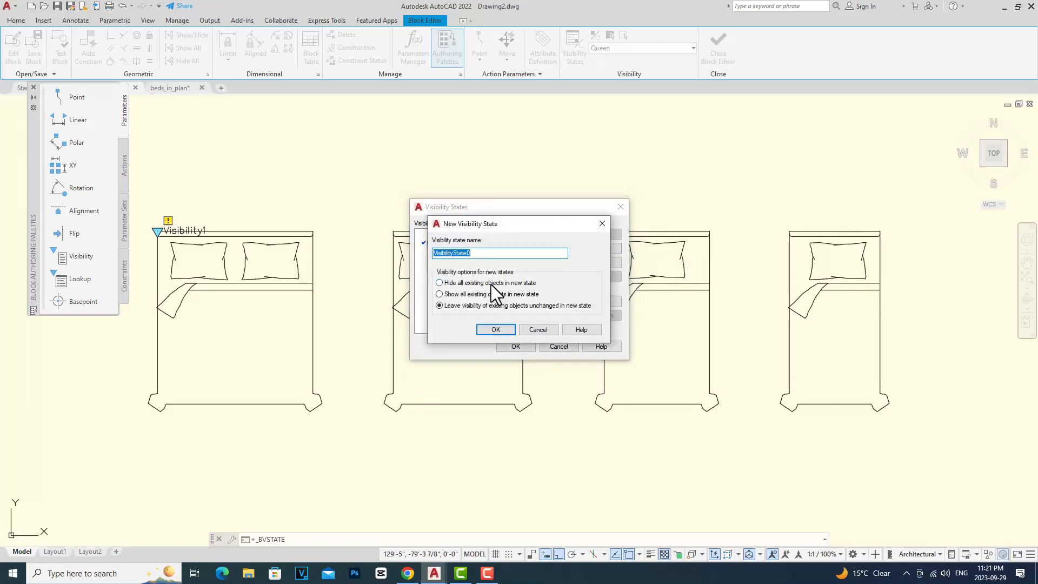
{"action": "type", "text": "Full"}
{"action": "left_click", "coordinate": [495, 329]}
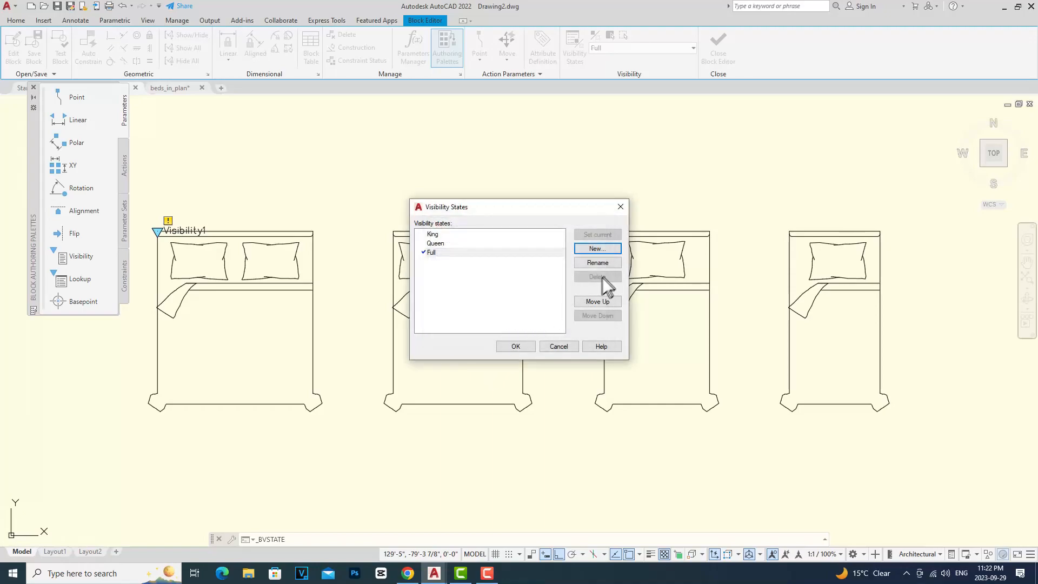
{"action": "left_click", "coordinate": [597, 248]}
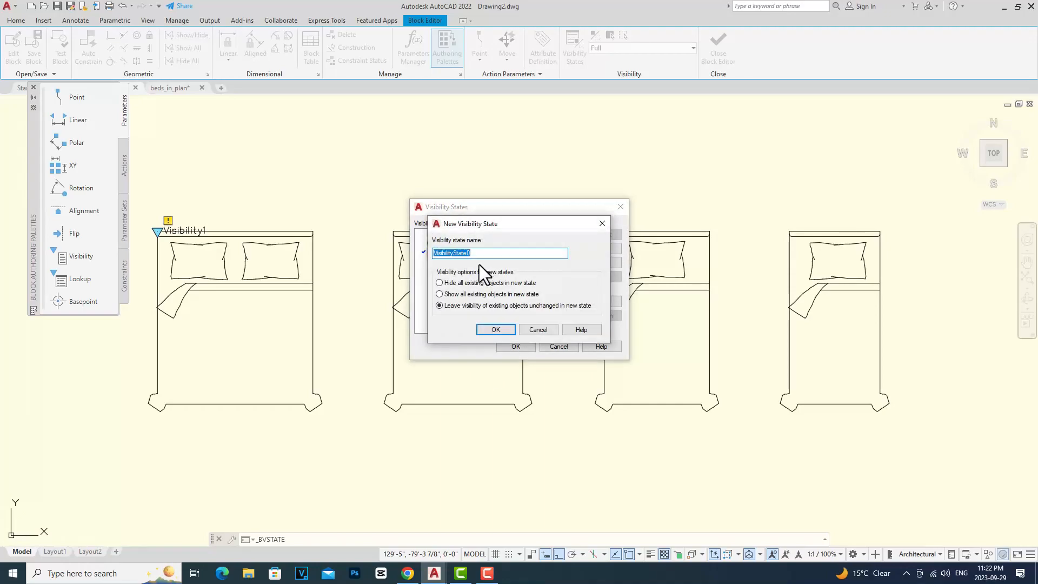
{"action": "type", "text": "Single"}
{"action": "left_click", "coordinate": [495, 330]}
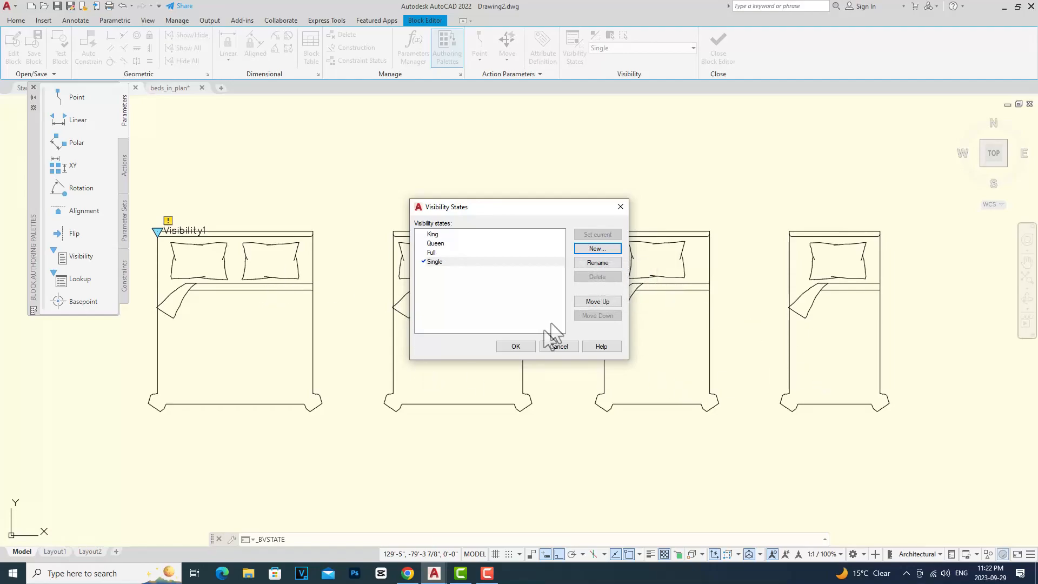
{"action": "left_click", "coordinate": [520, 346]}
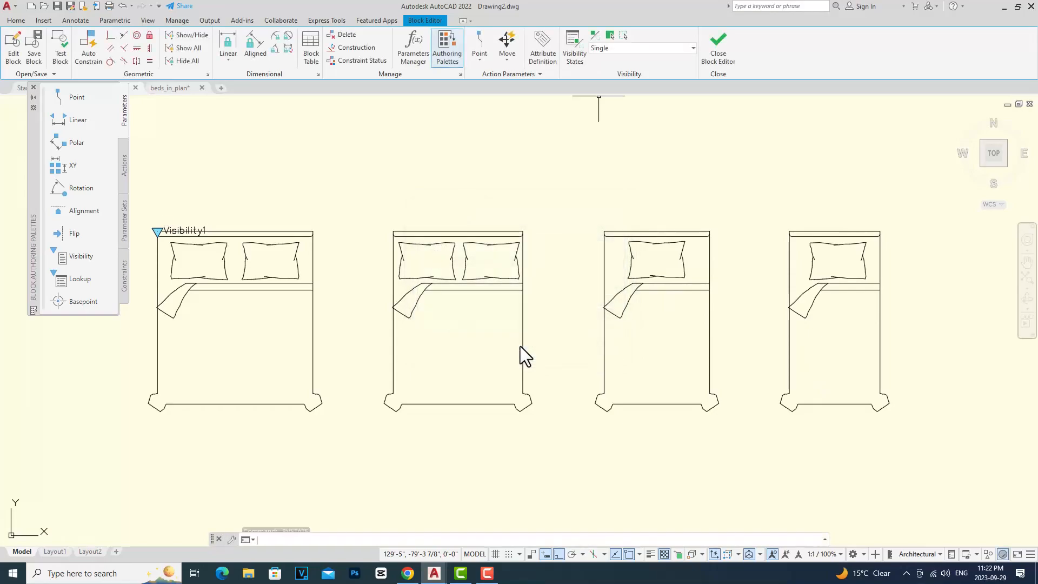
Step: Close the Block Editor, saving the changes to Bed Sizes
{"action": "left_click", "coordinate": [694, 48]}
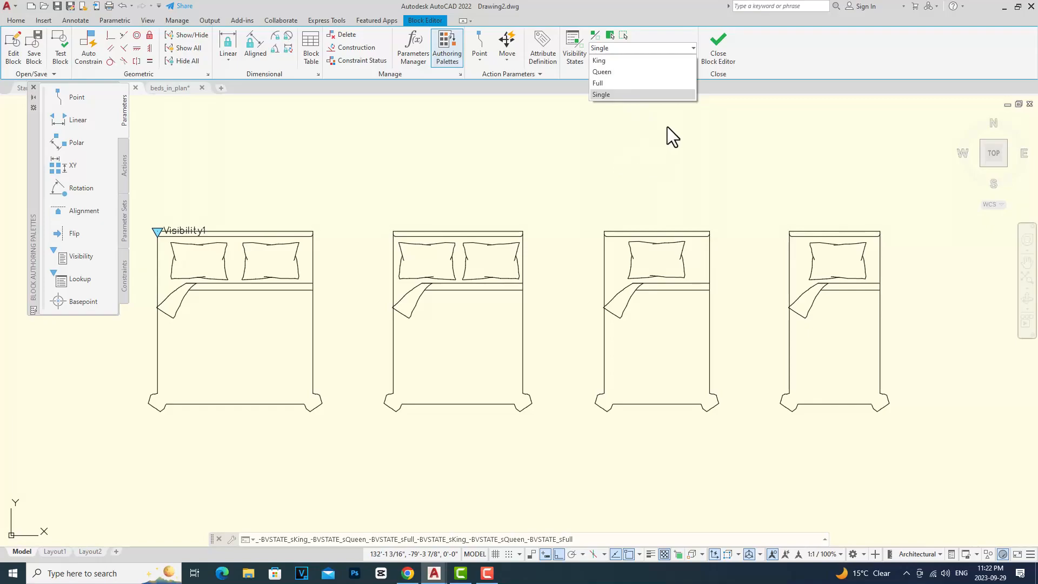
{"action": "left_click", "coordinate": [718, 59]}
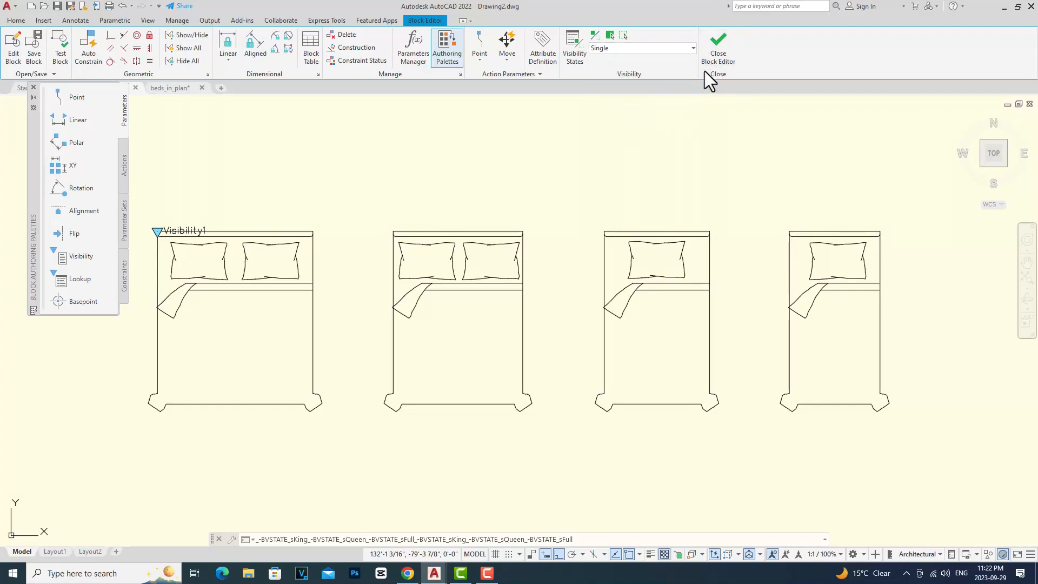
{"action": "left_click", "coordinate": [711, 57]}
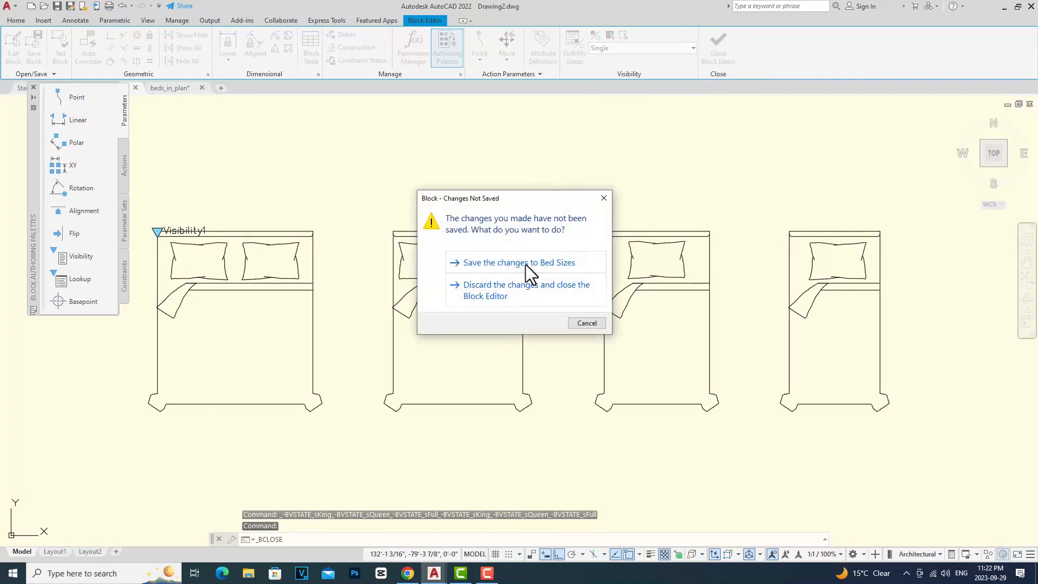
{"action": "left_click", "coordinate": [525, 264]}
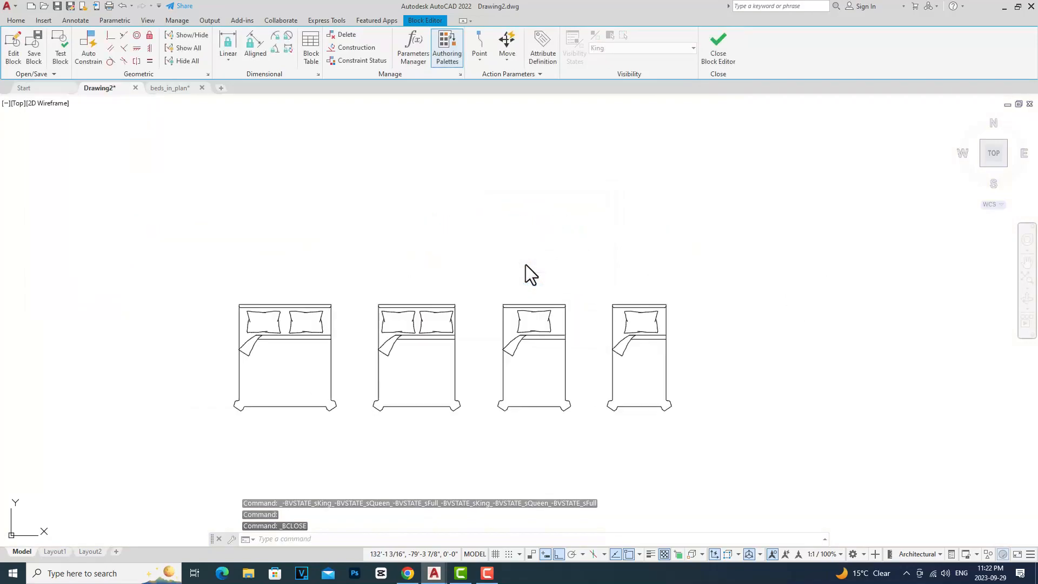
Step: Test the block's visibility grip by switching it to Queen, Single and back to King
{"action": "left_click", "coordinate": [331, 315]}
{"action": "left_click", "coordinate": [238, 305]}
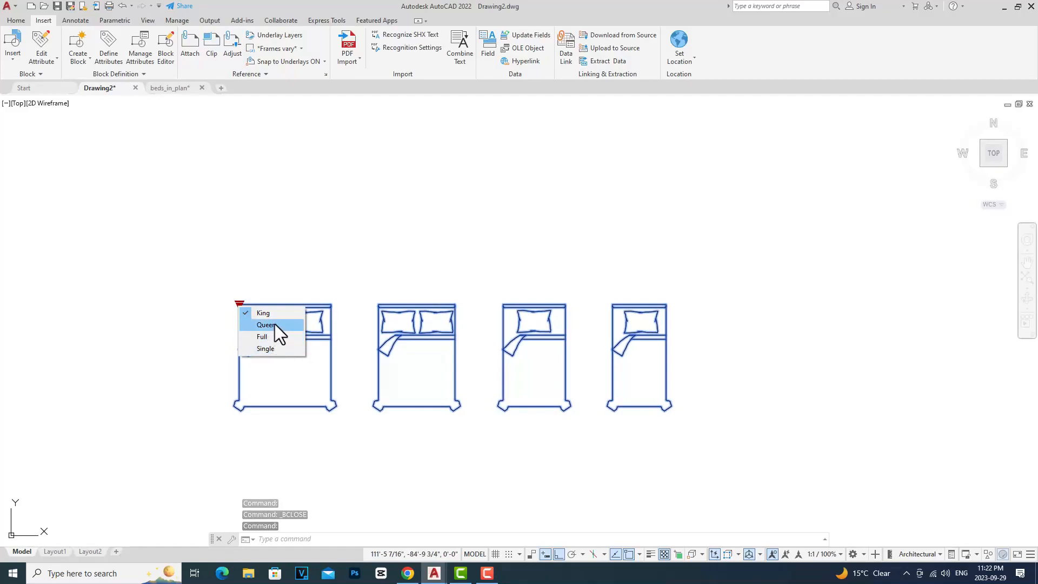
{"action": "left_click", "coordinate": [275, 324]}
{"action": "left_click", "coordinate": [264, 336]}
{"action": "left_click", "coordinate": [239, 304]}
{"action": "left_click", "coordinate": [266, 347]}
{"action": "left_click", "coordinate": [240, 304]}
{"action": "left_click", "coordinate": [263, 314]}
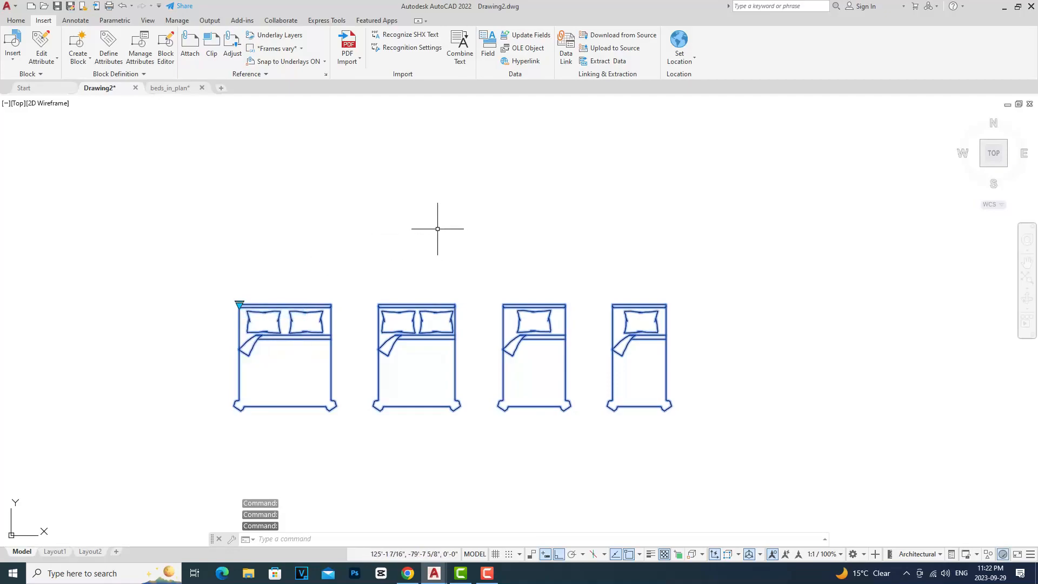
Step: Reopen the Bed Sizes block in the Block Editor
{"action": "key", "text": "Escape"}
{"action": "type", "text": "bedit"}
{"action": "key", "text": "Return"}
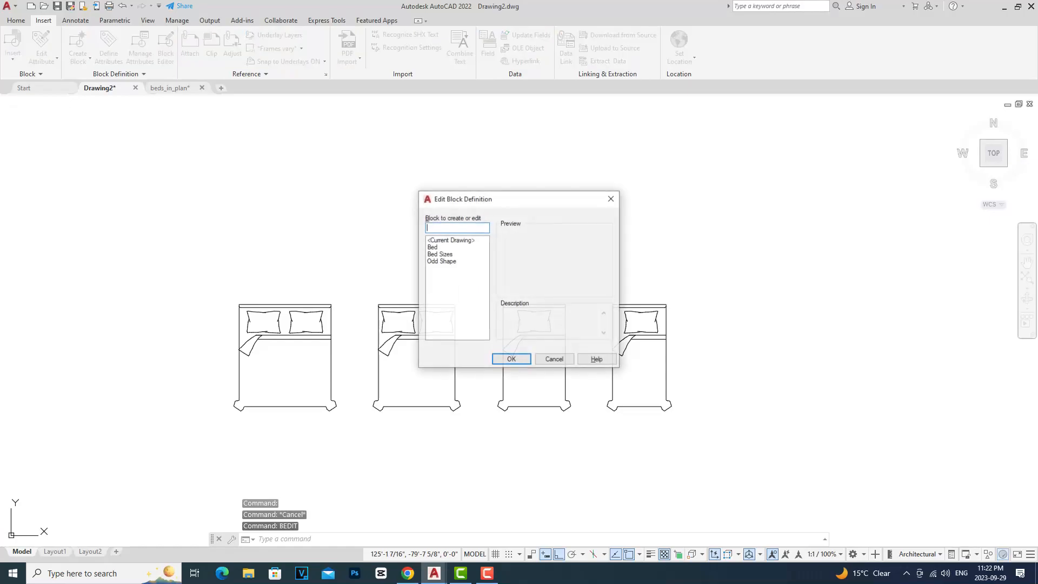
{"action": "left_click", "coordinate": [444, 253]}
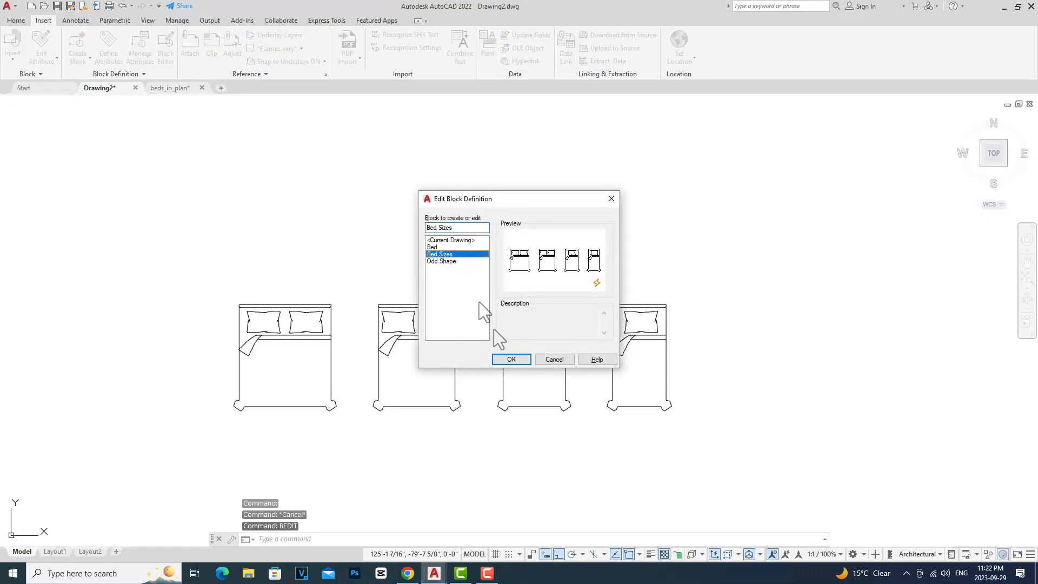
{"action": "left_click", "coordinate": [518, 360]}
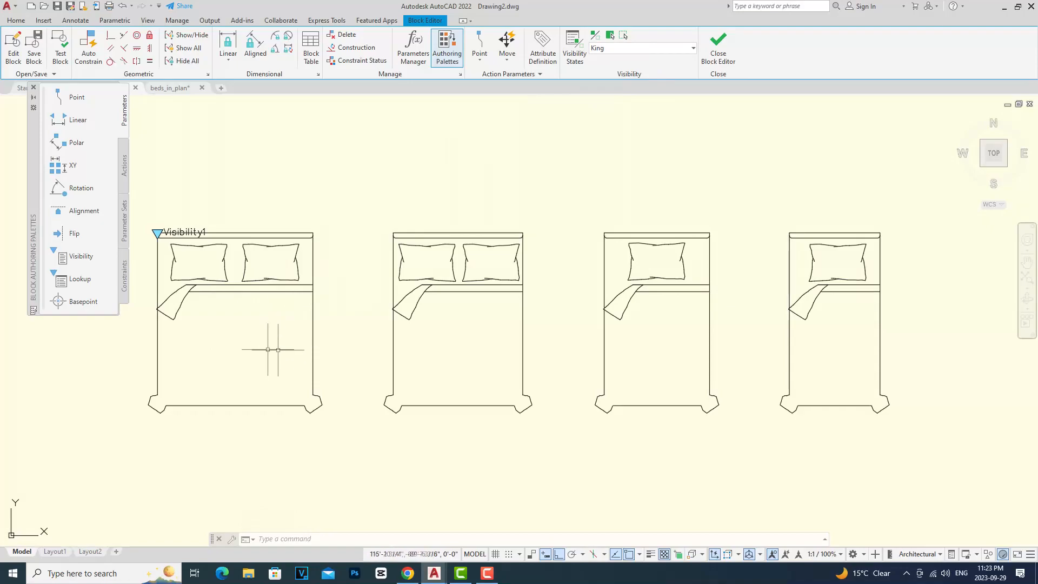
Step: Cycle the current visibility state through Queen, Full, Single and back to King
{"action": "left_click", "coordinate": [690, 48]}
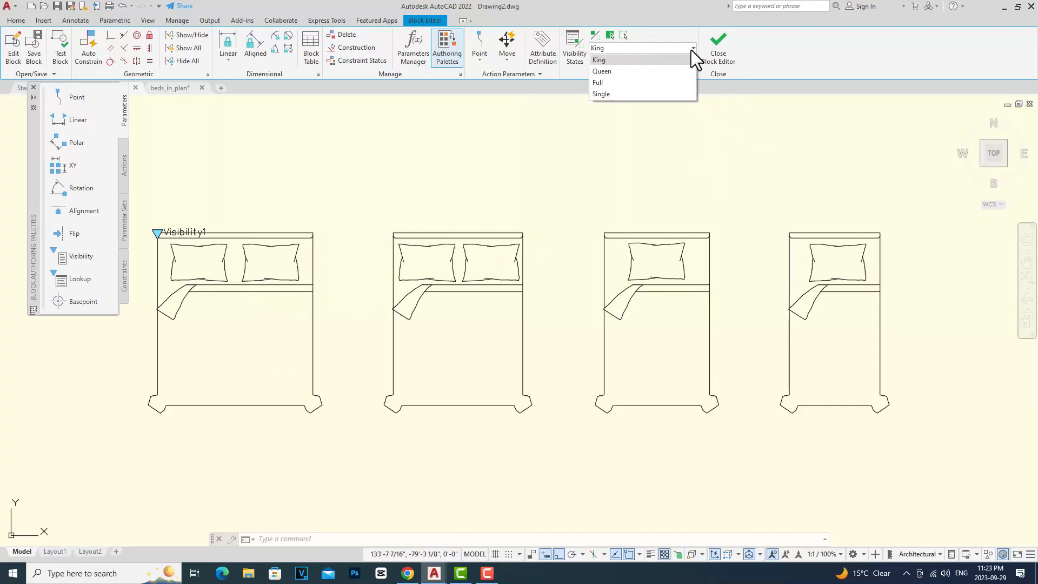
{"action": "left_click", "coordinate": [667, 70]}
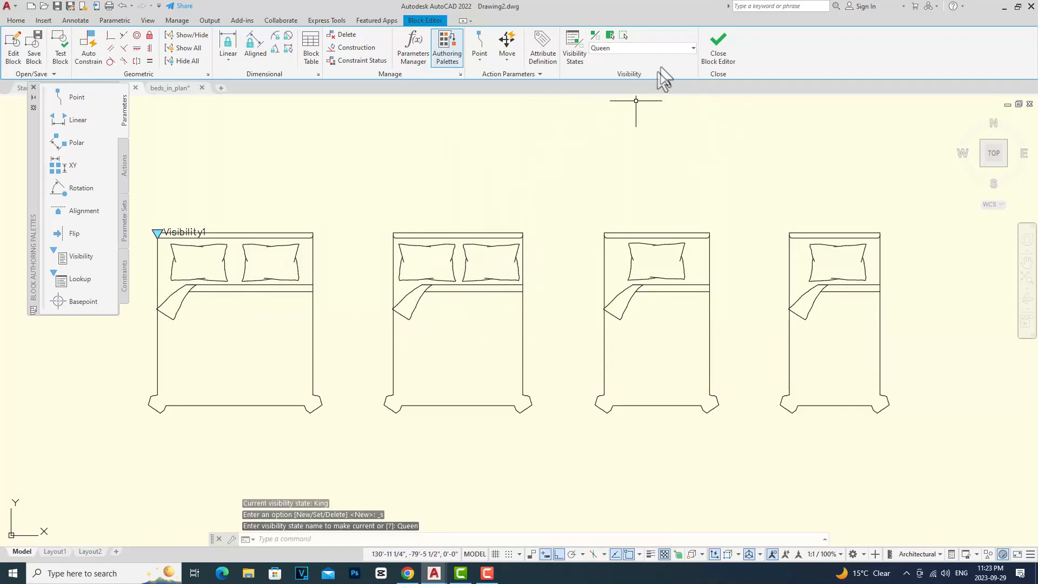
{"action": "left_click", "coordinate": [692, 47]}
{"action": "left_click", "coordinate": [625, 84]}
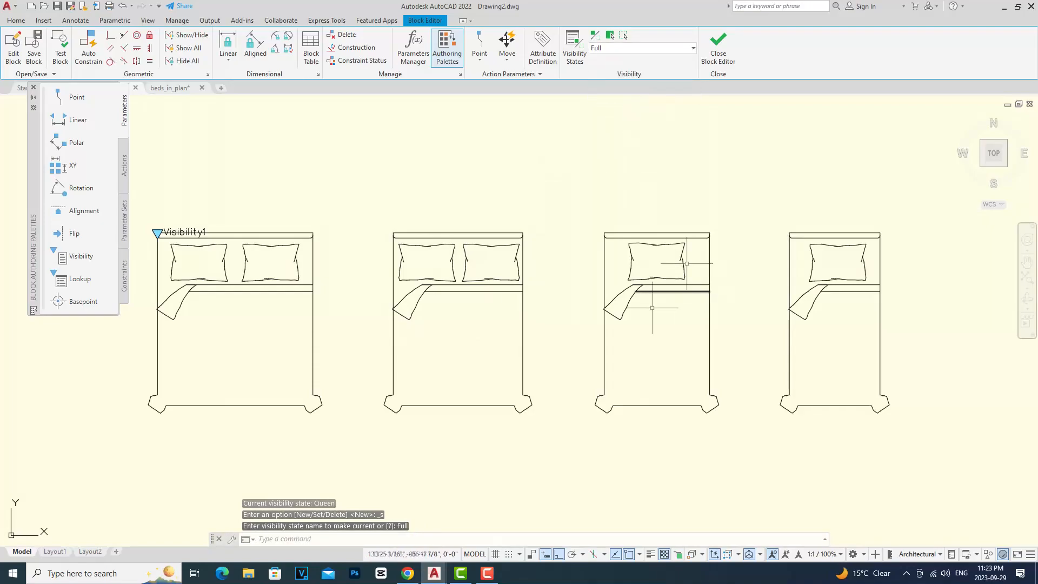
{"action": "left_click", "coordinate": [693, 50]}
{"action": "left_click", "coordinate": [601, 93]}
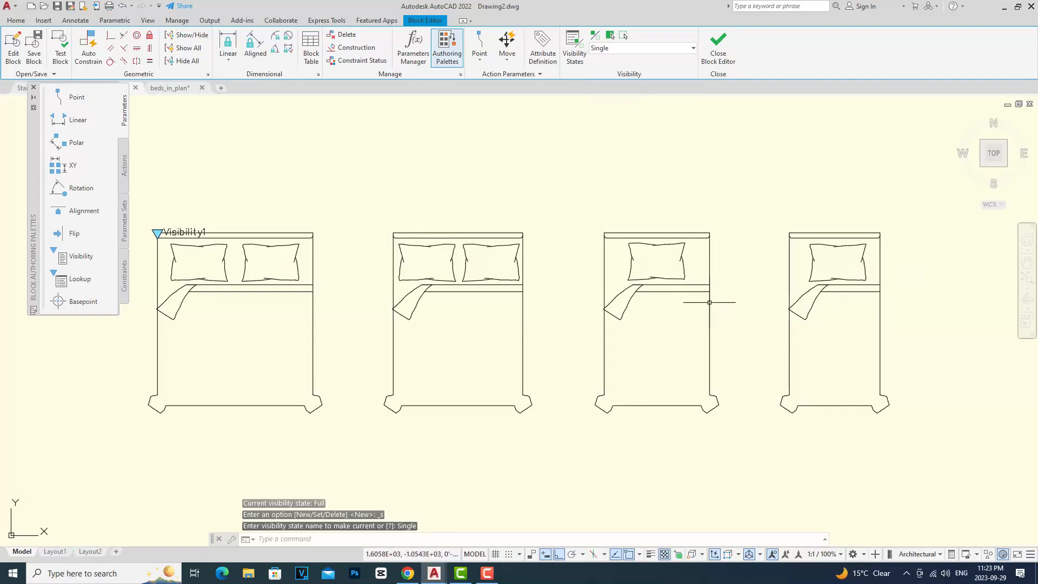
{"action": "left_click", "coordinate": [694, 47]}
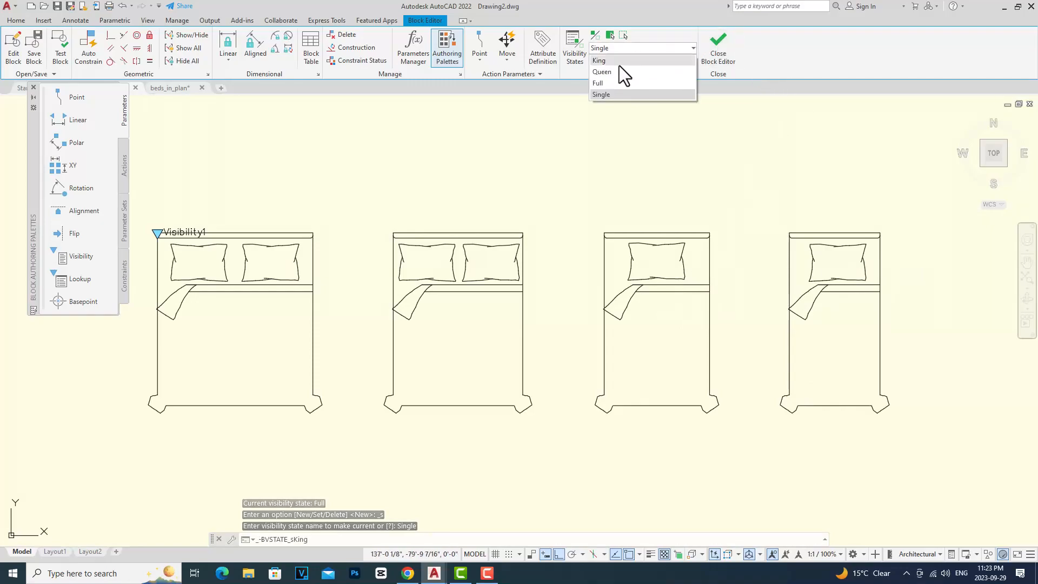
{"action": "left_click", "coordinate": [619, 63]}
{"action": "mouse_move", "coordinate": [284, 275]}
{"action": "middle_mouse_down"}
{"action": "mouse_move", "coordinate": [442, 285]}
{"action": "mouse_move", "coordinate": [447, 274]}
{"action": "middle_mouse_up"}
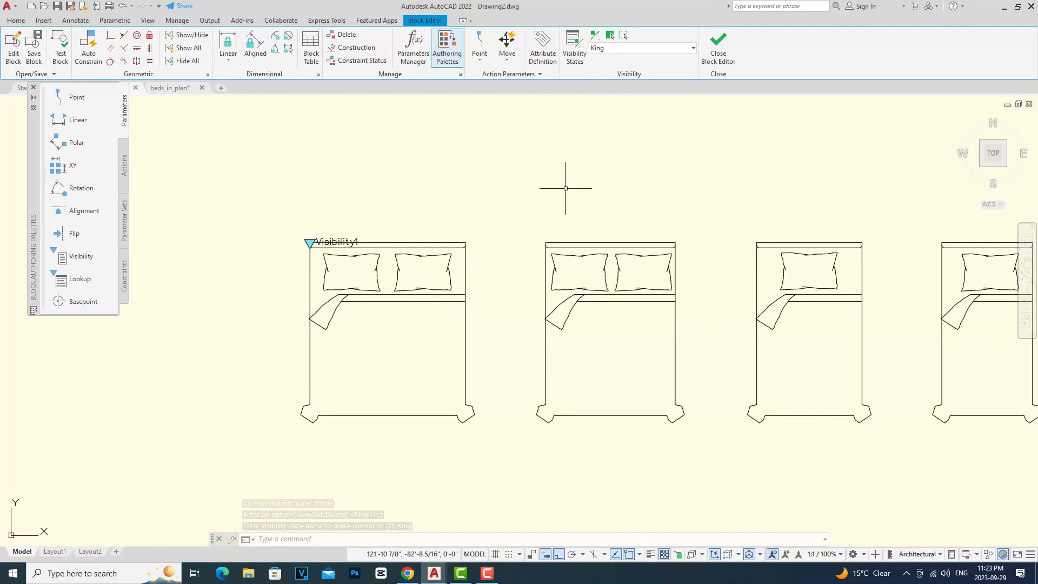
Step: In the King visibility state, select the King bed and make it visible
{"action": "left_click", "coordinate": [482, 441]}
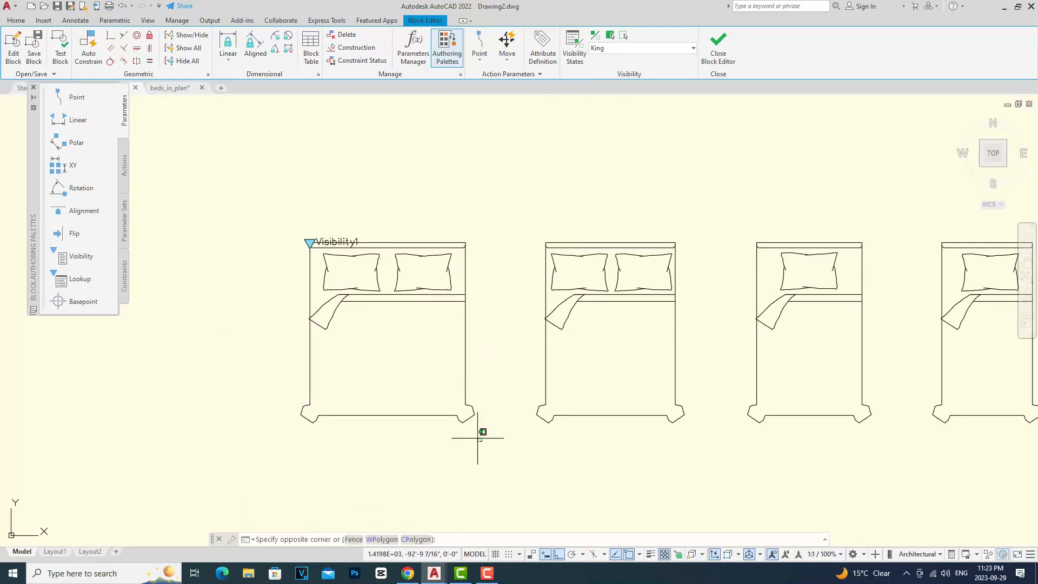
{"action": "left_click", "coordinate": [272, 226]}
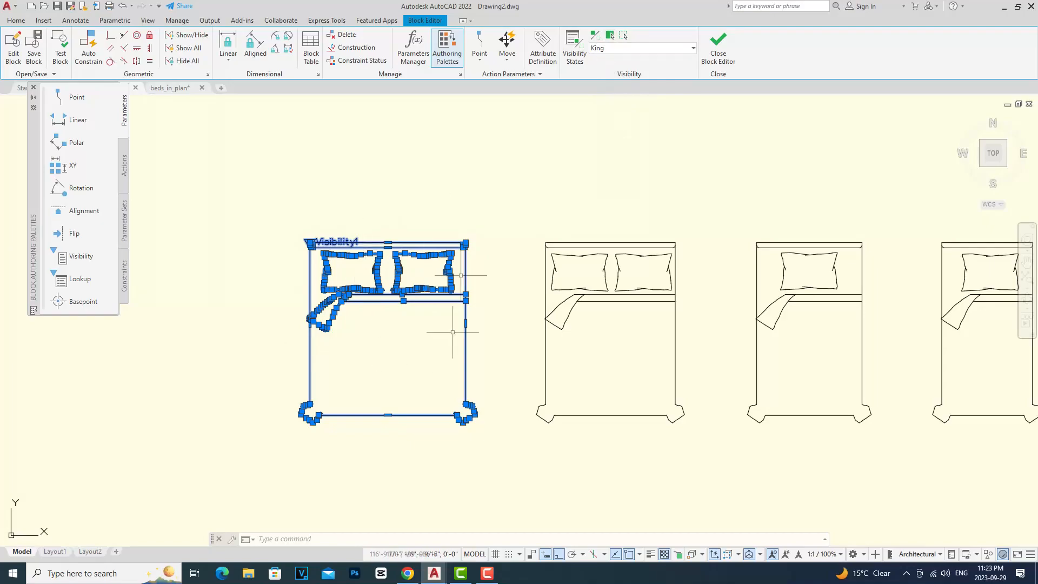
{"action": "left_click", "coordinate": [611, 37]}
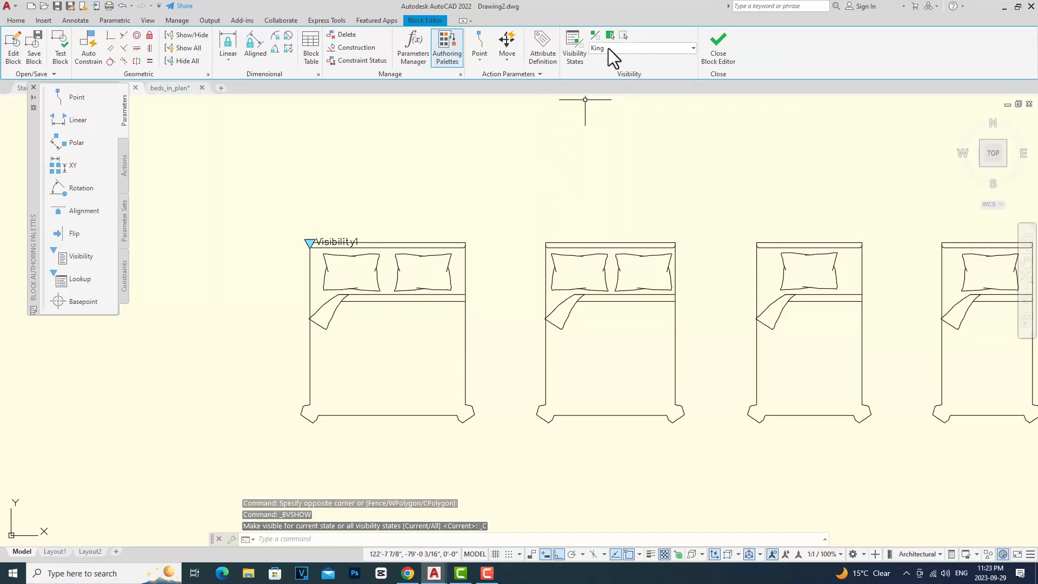
Step: Select the Queen, Full and Single beds and hide them in the King visibility state
{"action": "scroll", "coordinate": [444, 340], "scroll_direction": "down", "scroll_amount": 2}
{"action": "left_click", "coordinate": [857, 421]}
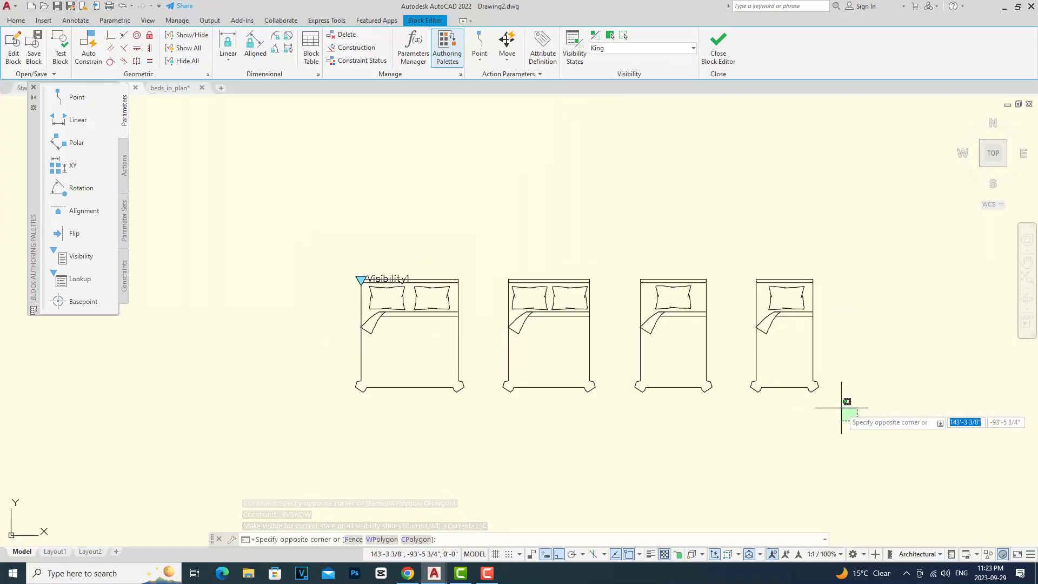
{"action": "left_click", "coordinate": [491, 248]}
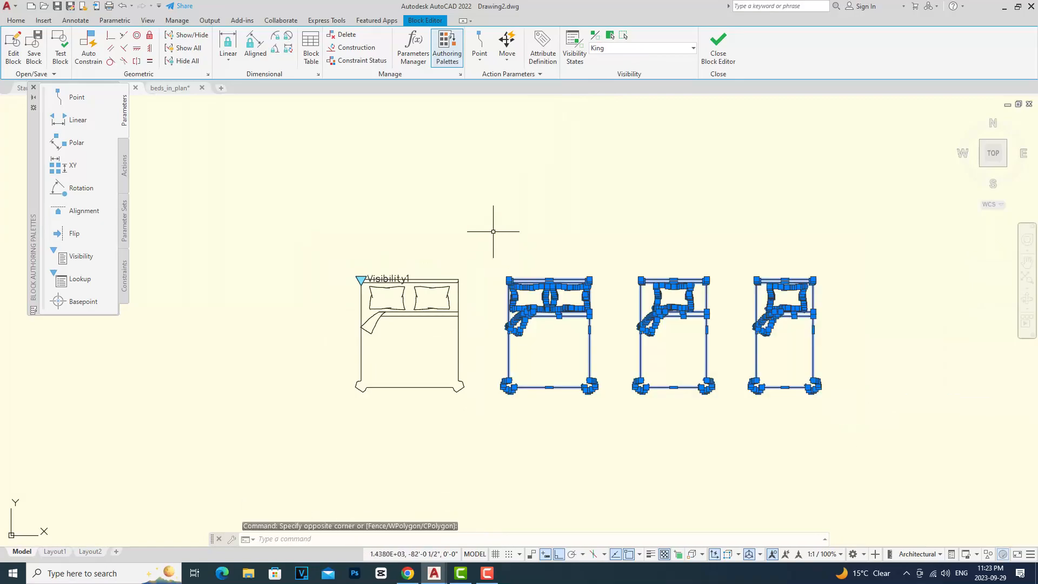
{"action": "left_click", "coordinate": [623, 36]}
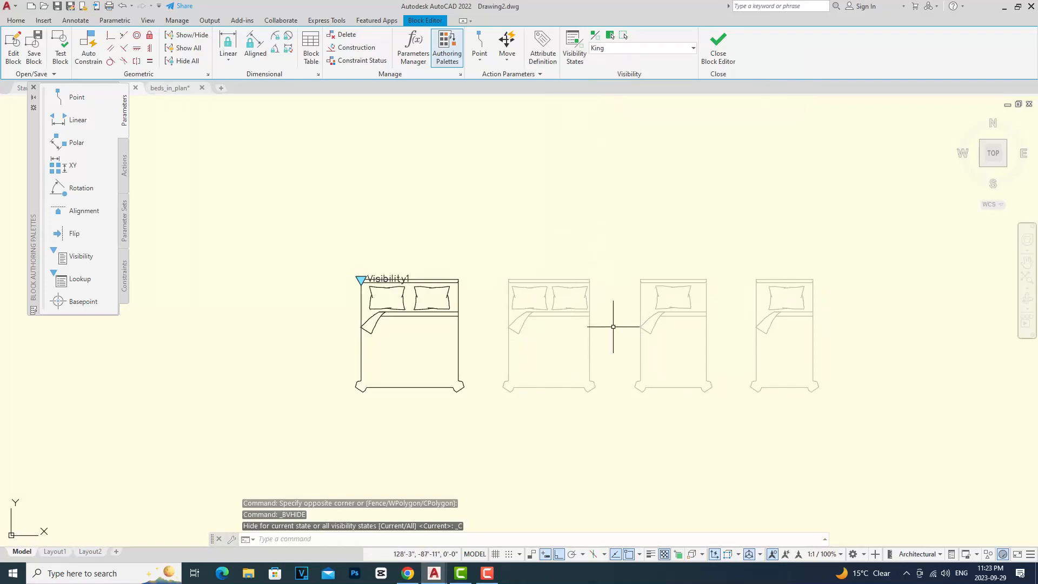
Step: Toggle the display of hidden objects off and back on to check the King state
{"action": "scroll", "coordinate": [587, 350], "scroll_direction": "up", "scroll_amount": 4}
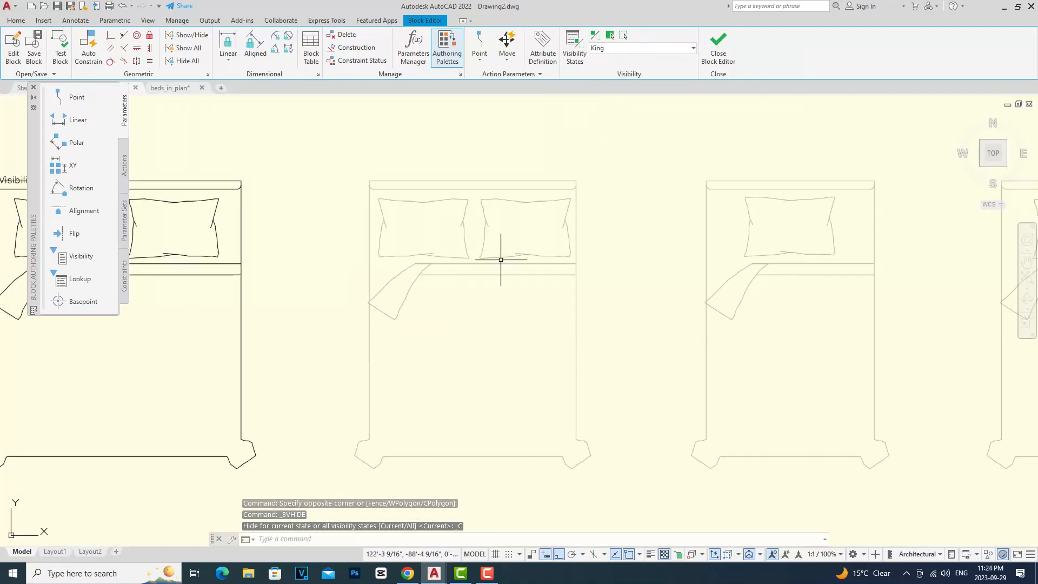
{"action": "left_click", "coordinate": [596, 35]}
{"action": "left_click", "coordinate": [597, 35]}
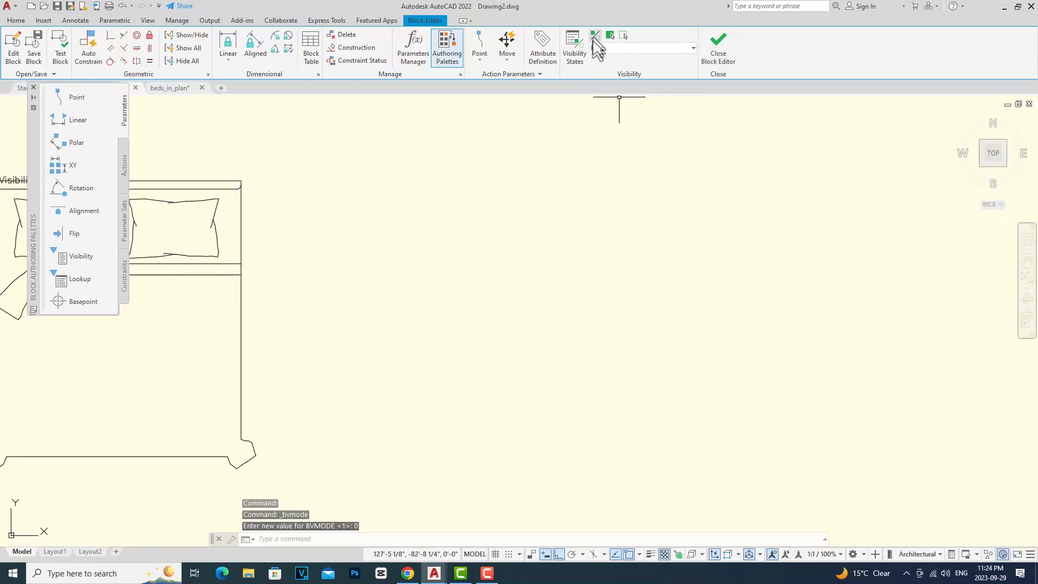
{"action": "left_click", "coordinate": [595, 37]}
{"action": "scroll", "coordinate": [594, 278], "scroll_direction": "down", "scroll_amount": 2}
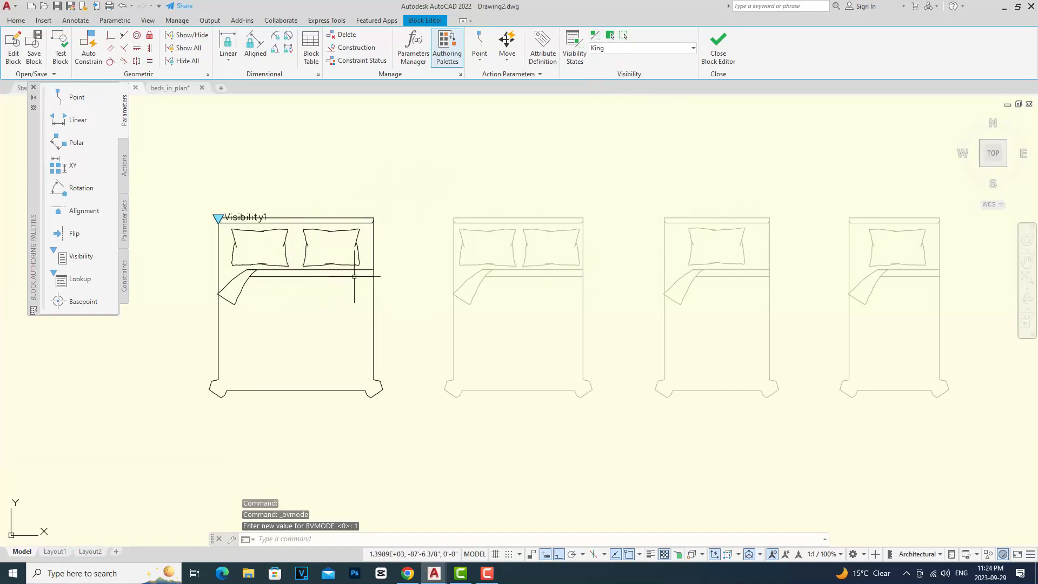
Step: Switch to the Queen visibility state, select the Queen bed and make it visible
{"action": "left_click", "coordinate": [693, 47]}
{"action": "left_click", "coordinate": [627, 71]}
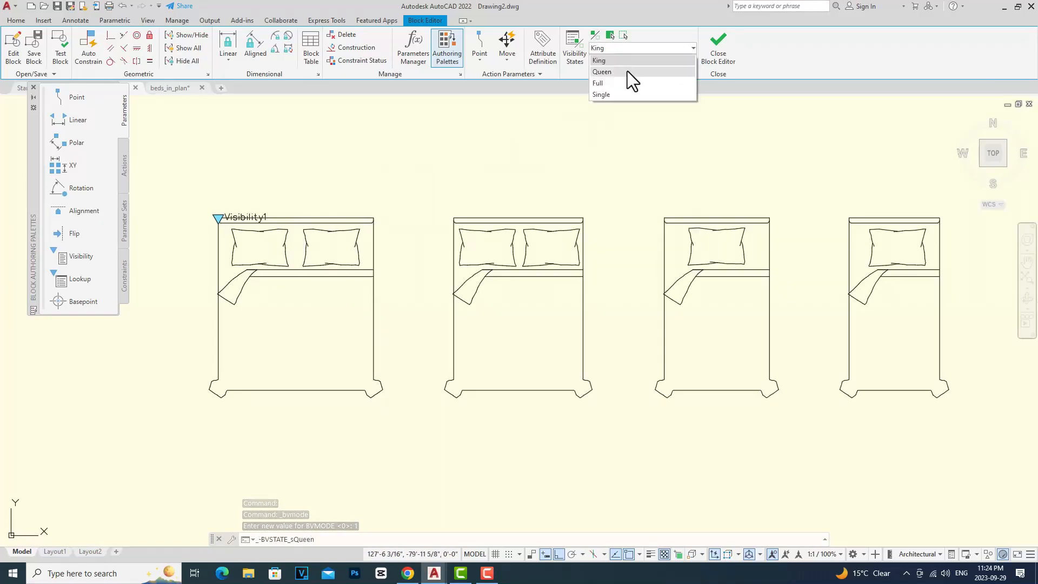
{"action": "left_click", "coordinate": [608, 403]}
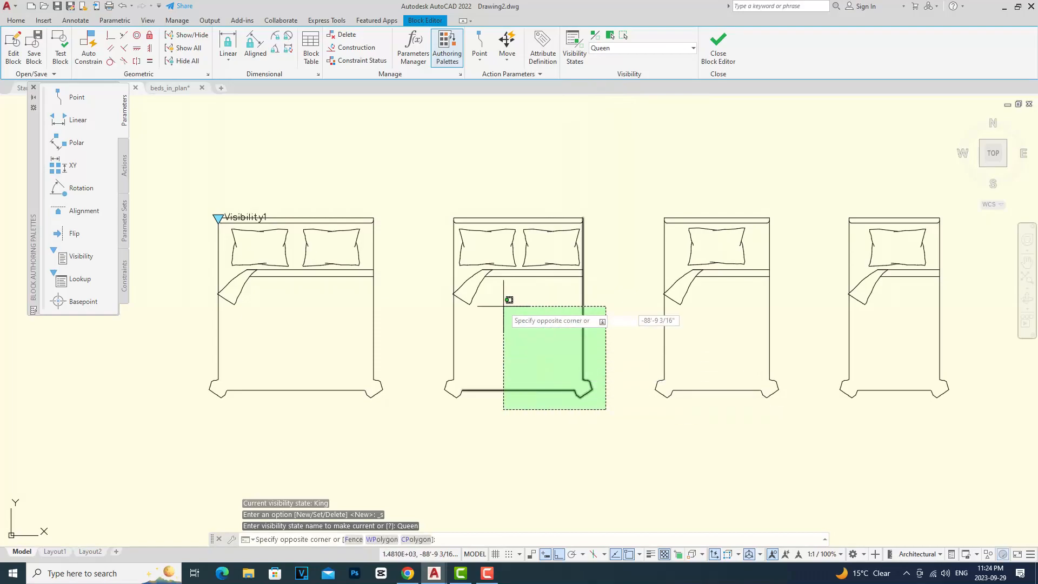
{"action": "left_click", "coordinate": [433, 193]}
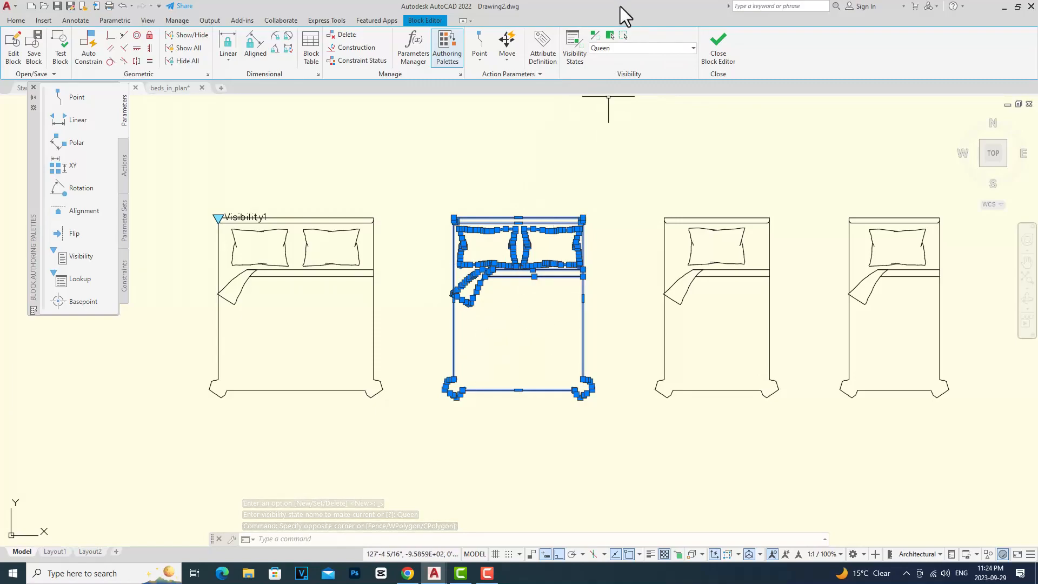
{"action": "left_click", "coordinate": [609, 34]}
Step: Hide the Full, Single and King beds in the Queen visibility state
{"action": "scroll", "coordinate": [392, 280], "scroll_direction": "down", "scroll_amount": 2}
{"action": "left_click_drag", "start_coordinate": [770, 385], "coordinate": [544, 190]}
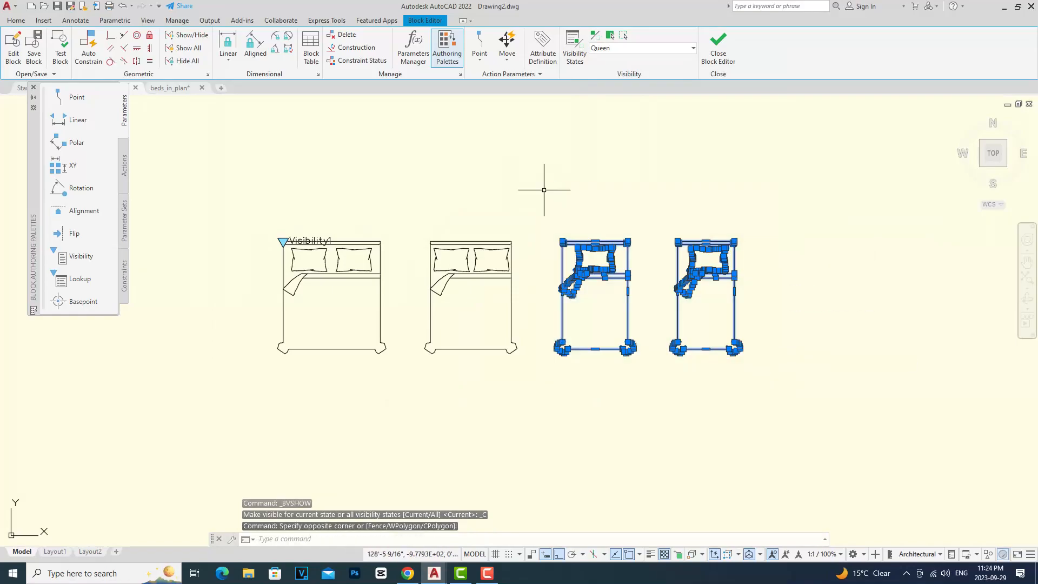
{"action": "left_click", "coordinate": [624, 36]}
{"action": "left_click_drag", "start_coordinate": [397, 368], "coordinate": [307, 172]}
{"action": "left_click", "coordinate": [624, 37]}
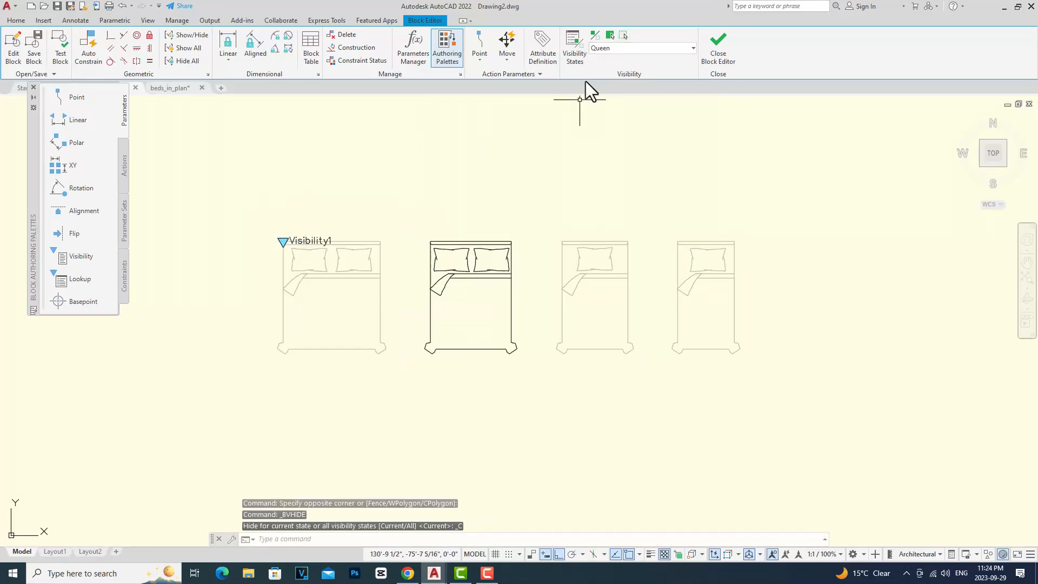
Step: Switch the current visibility state to King and back to Queen to compare them
{"action": "left_click", "coordinate": [693, 50]}
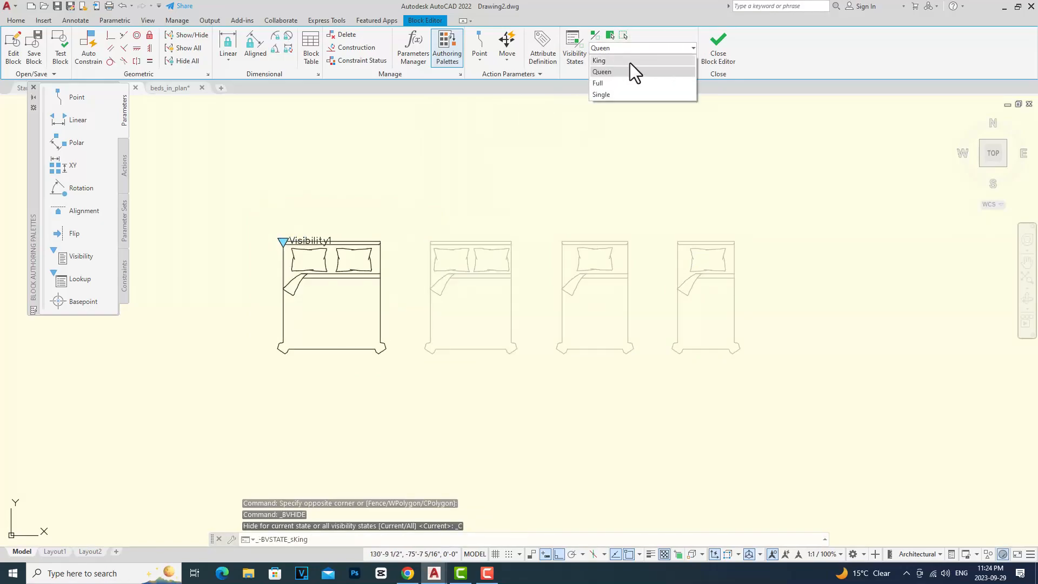
{"action": "left_click", "coordinate": [629, 60]}
{"action": "left_click", "coordinate": [693, 48]}
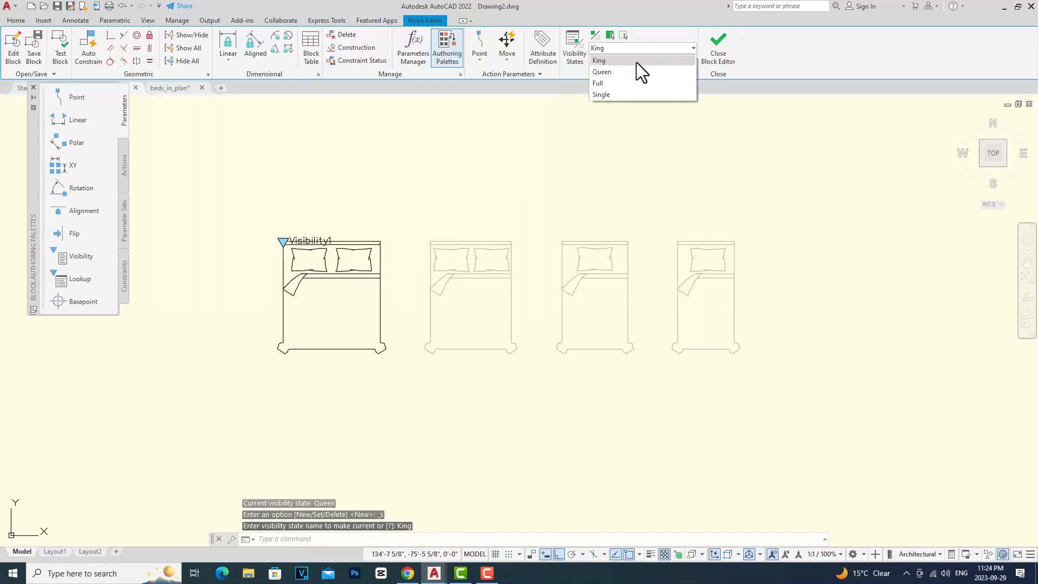
{"action": "left_click", "coordinate": [628, 70]}
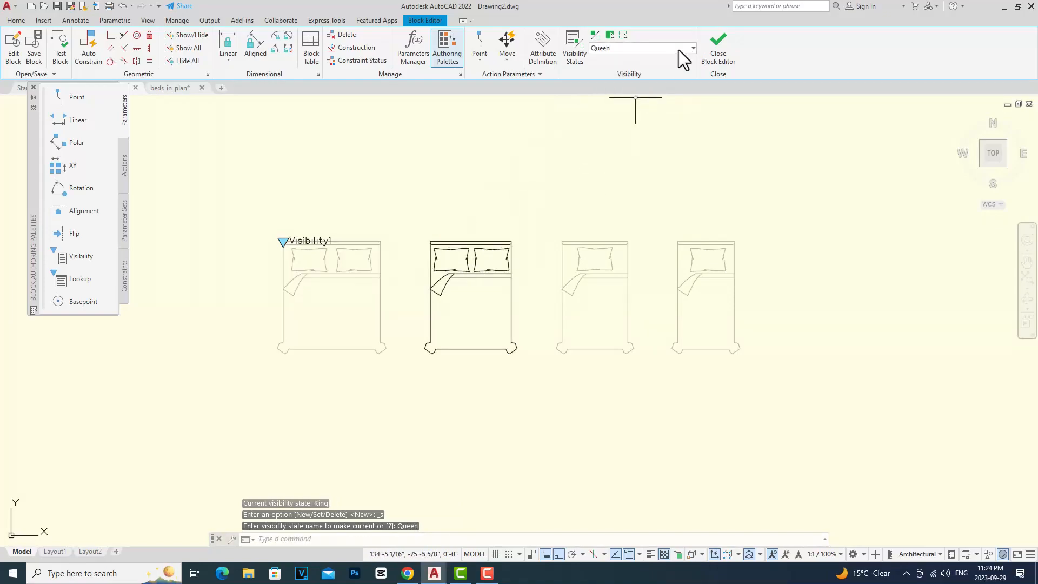
Step: Switch to the Full visibility state, select the Full bed and make it visible
{"action": "left_click", "coordinate": [693, 49]}
{"action": "left_click", "coordinate": [620, 84]}
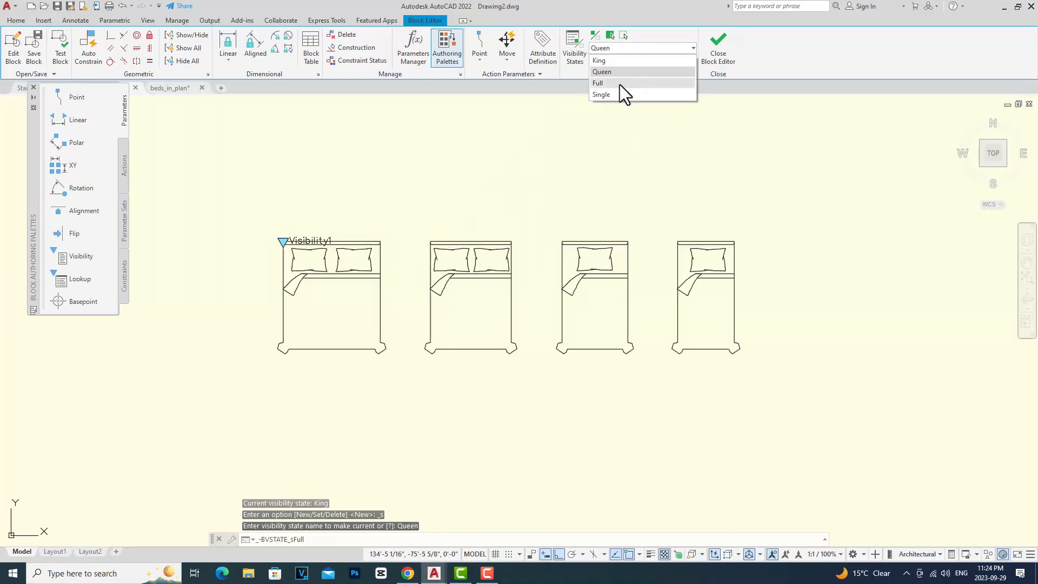
{"action": "left_click", "coordinate": [646, 384]}
{"action": "left_click", "coordinate": [548, 202]}
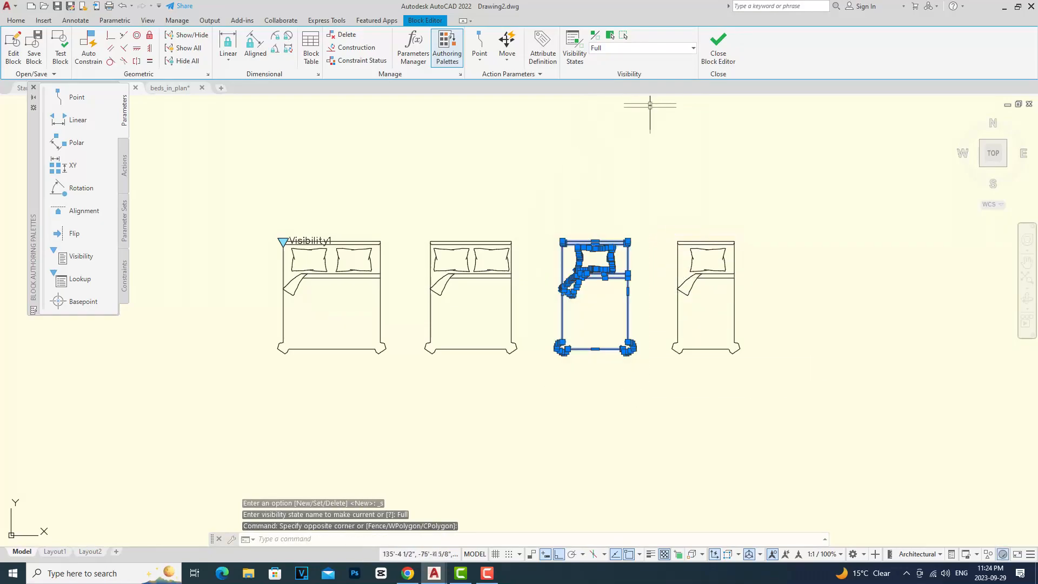
{"action": "left_click", "coordinate": [611, 35]}
Step: Select the King, Queen and Single beds and hide them in the Full visibility state
{"action": "left_click", "coordinate": [528, 389]}
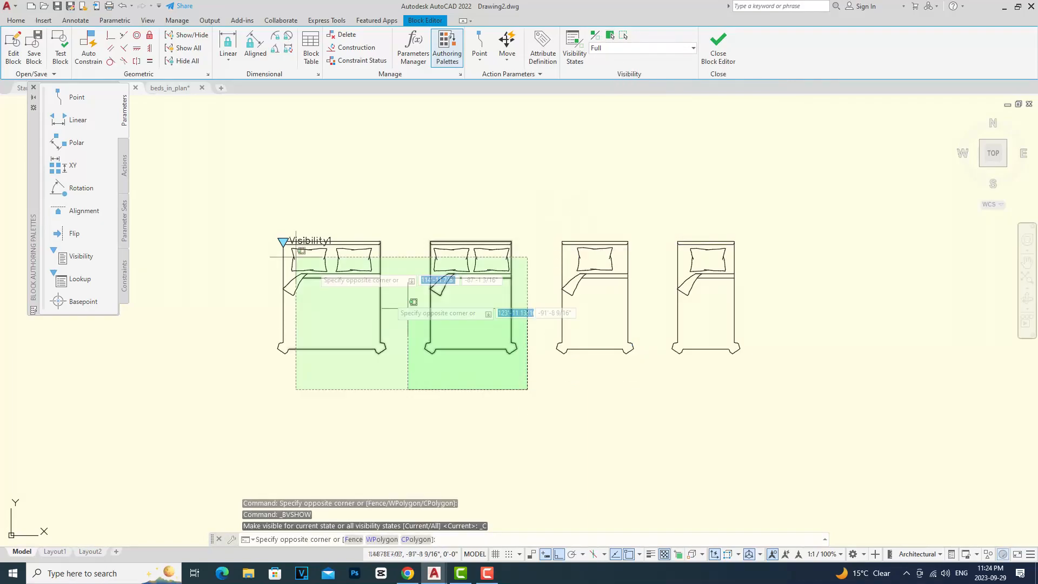
{"action": "left_click", "coordinate": [296, 256]}
{"action": "left_click", "coordinate": [788, 405]}
{"action": "left_click", "coordinate": [630, 173]}
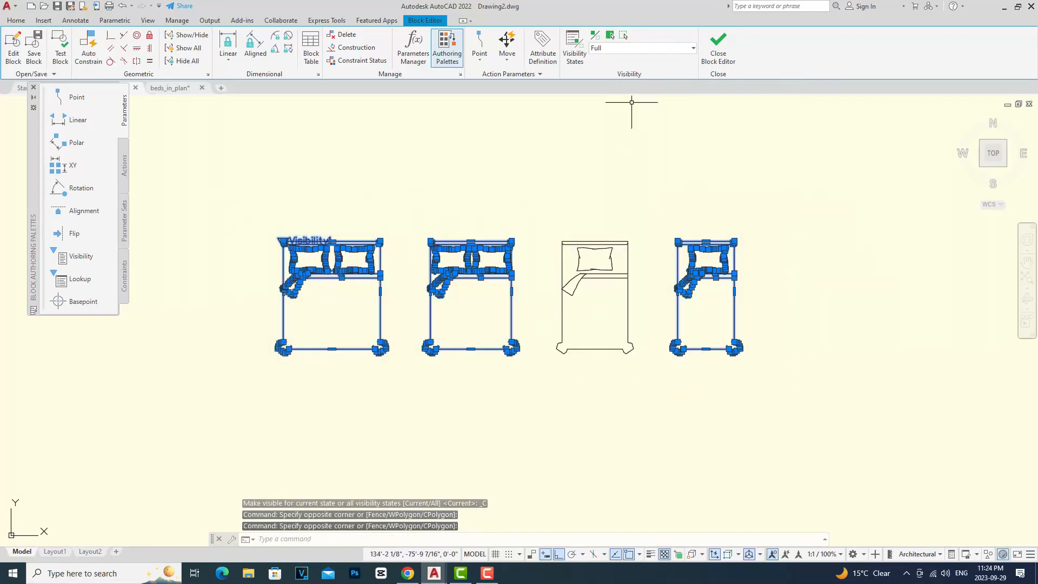
{"action": "left_click", "coordinate": [624, 35]}
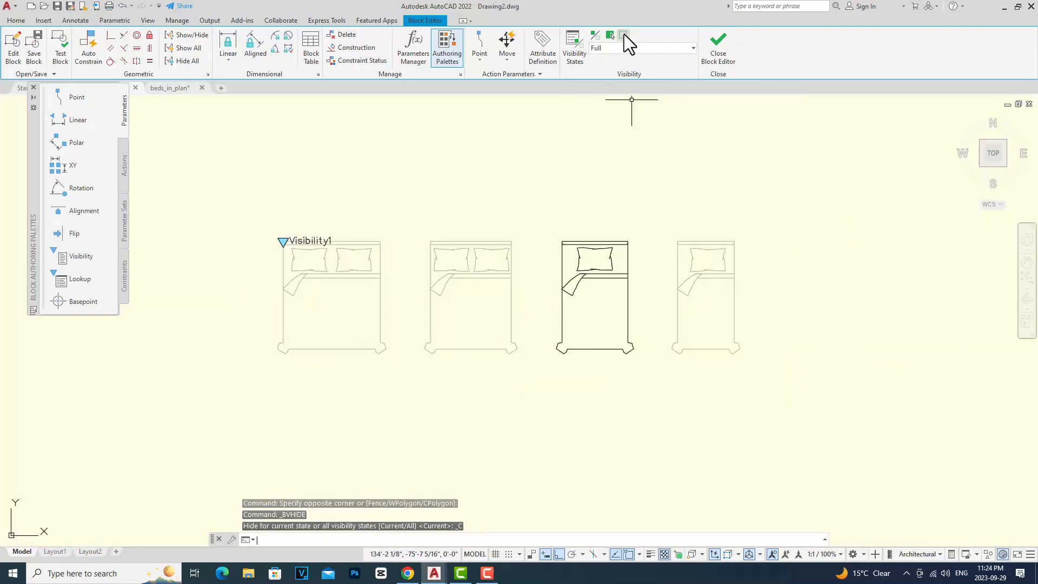
Step: Switch to the Single visibility state, select the Single bed and make it visible
{"action": "left_click", "coordinate": [693, 48]}
{"action": "left_click", "coordinate": [625, 96]}
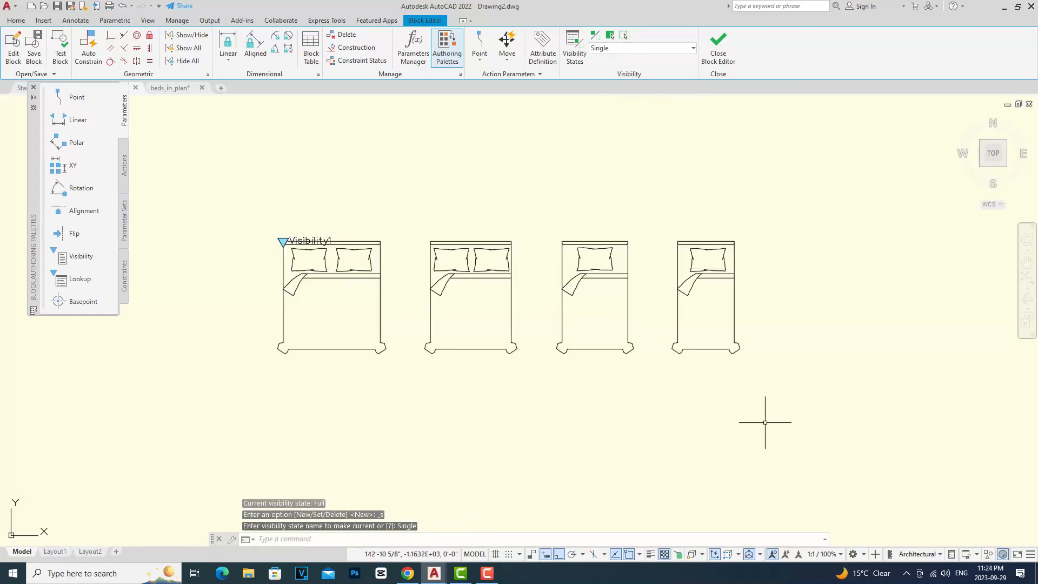
{"action": "left_click", "coordinate": [764, 400]}
{"action": "left_click", "coordinate": [661, 194]}
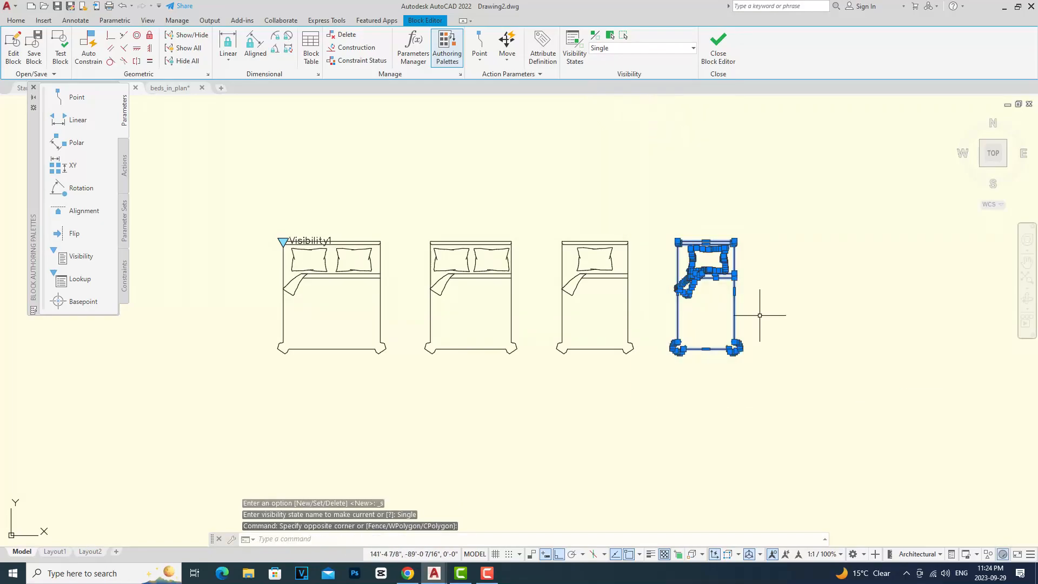
{"action": "left_click", "coordinate": [611, 35]}
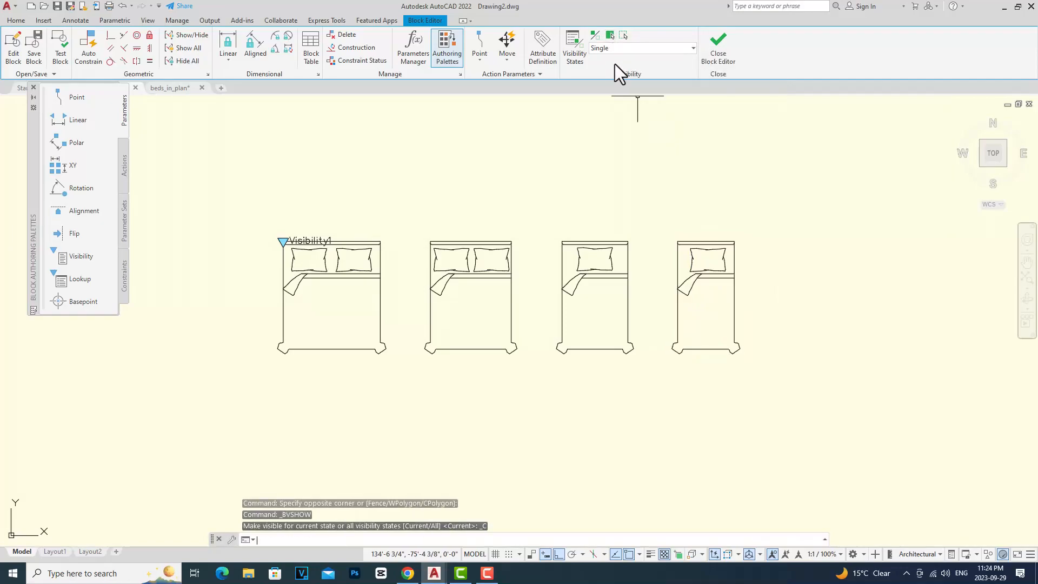
Step: Select the King, Queen and Full beds and hide them in the Single visibility state
{"action": "left_click", "coordinate": [642, 364]}
{"action": "left_click", "coordinate": [273, 211]}
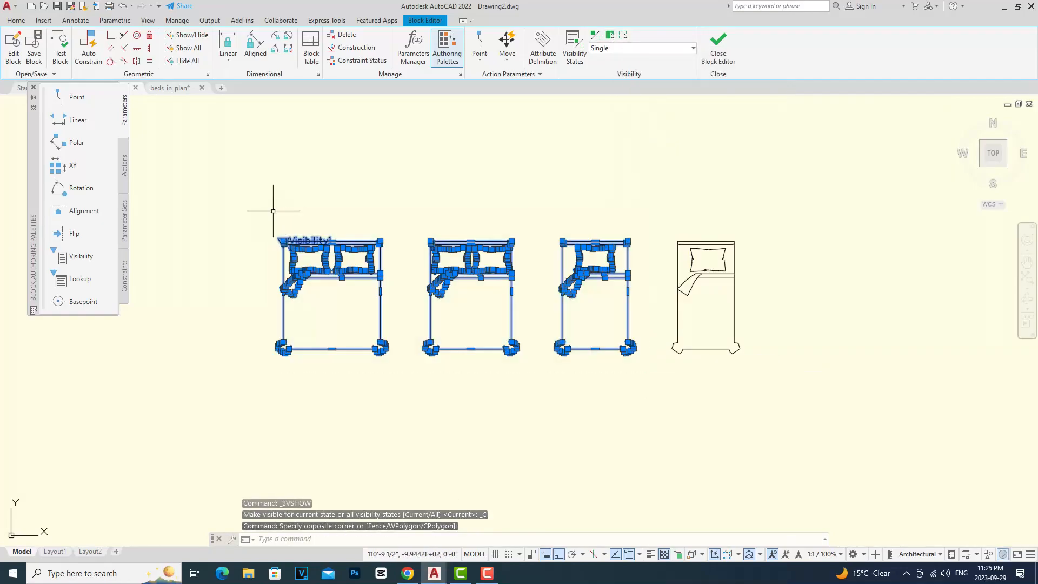
{"action": "left_click", "coordinate": [625, 37]}
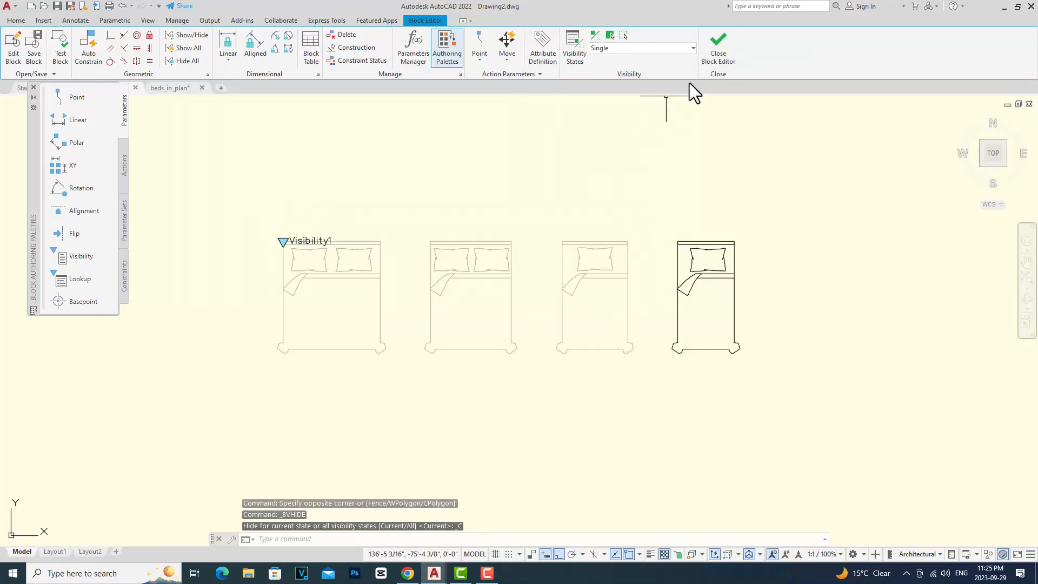
Step: Close the Block Editor, saving the changes to the block
{"action": "left_click", "coordinate": [722, 54]}
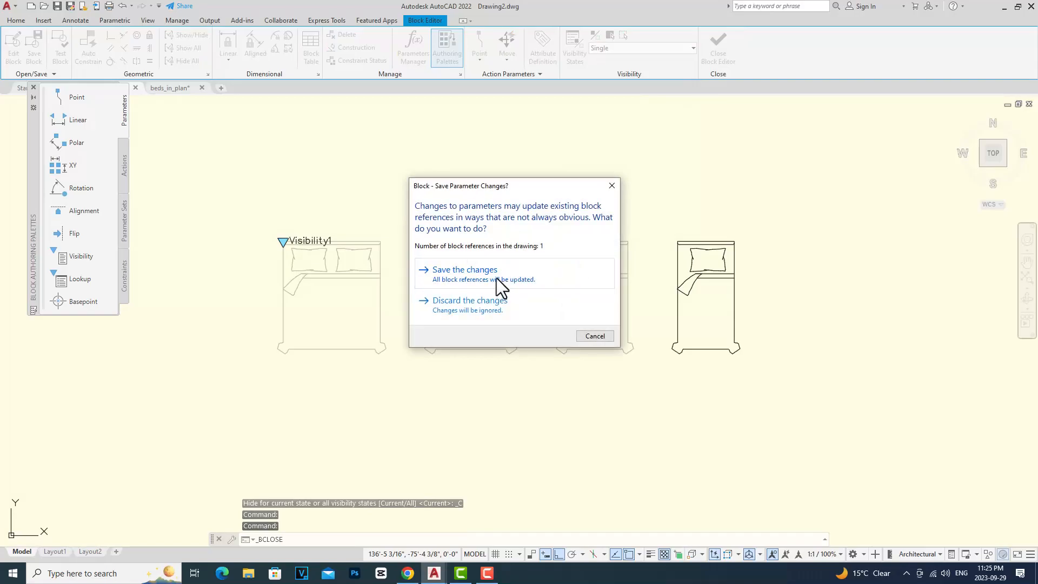
{"action": "left_click", "coordinate": [497, 278]}
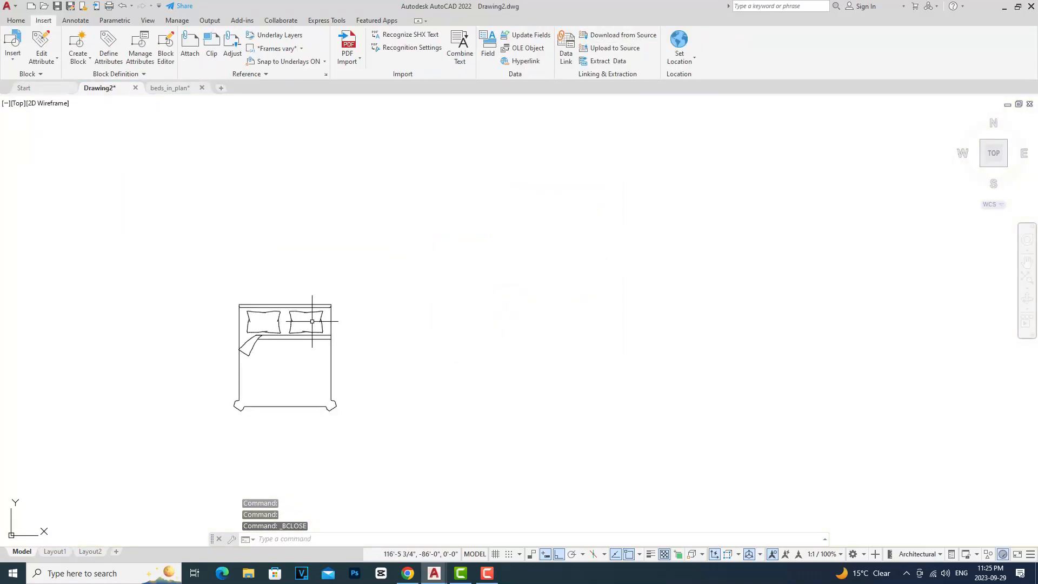
Step: Select the inserted bed block and switch it through the Queen, Full and Single visibility states
{"action": "left_click", "coordinate": [319, 306]}
{"action": "left_click", "coordinate": [240, 304]}
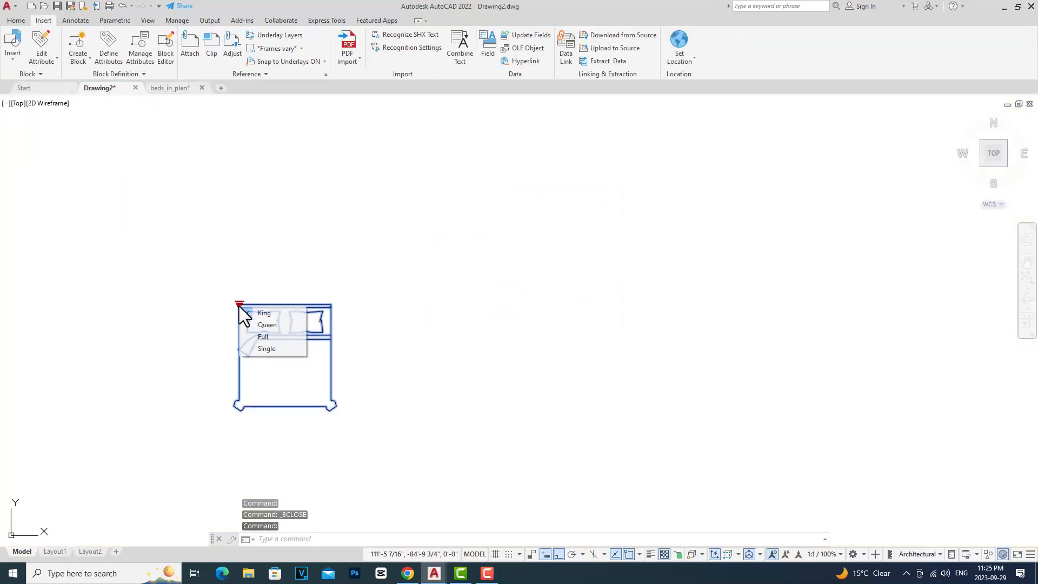
{"action": "left_click", "coordinate": [259, 324]}
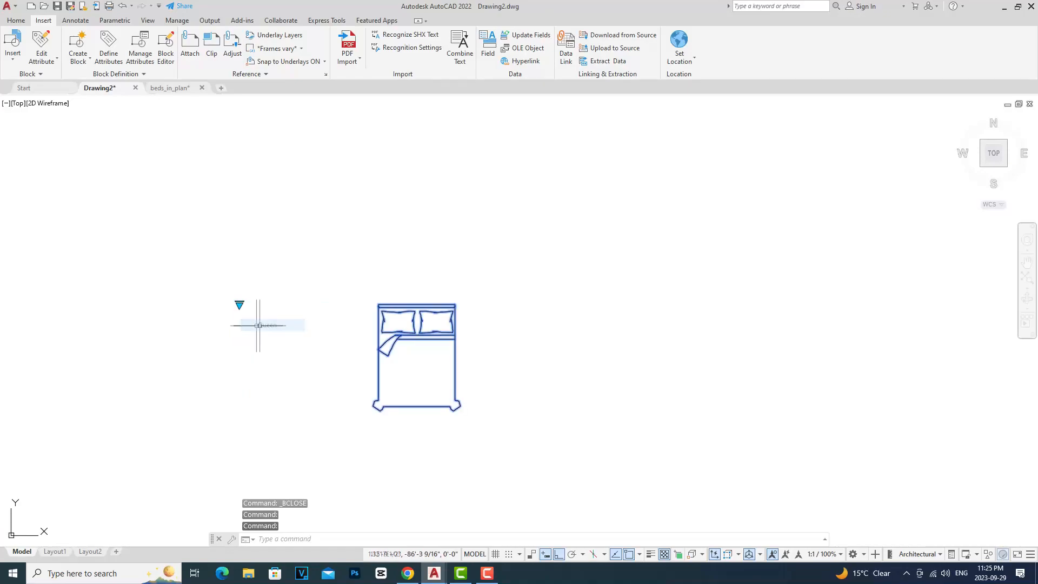
{"action": "left_click", "coordinate": [240, 304]}
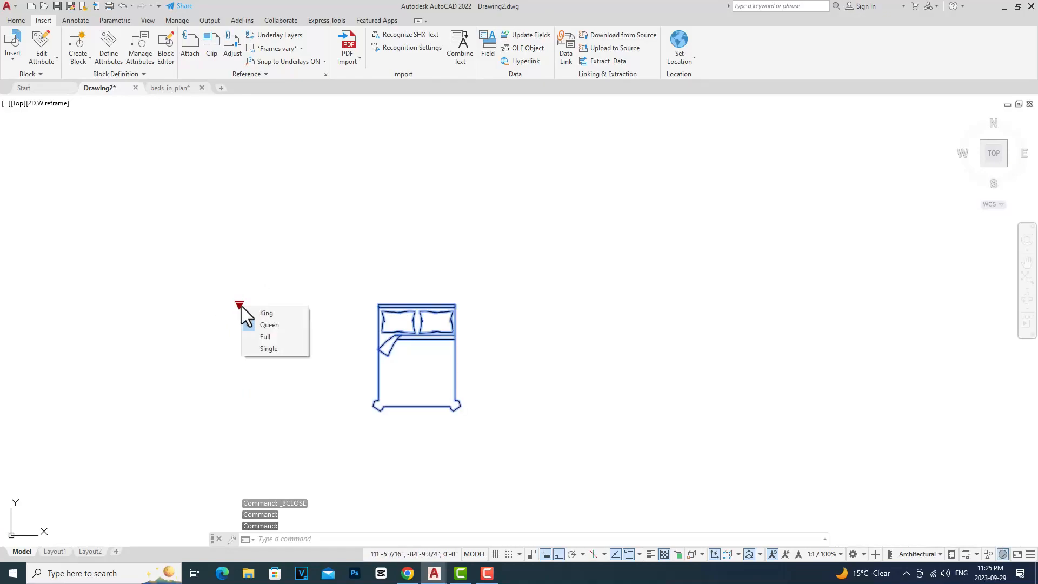
{"action": "left_click", "coordinate": [264, 336]}
{"action": "left_click", "coordinate": [240, 304]}
{"action": "left_click", "coordinate": [267, 350]}
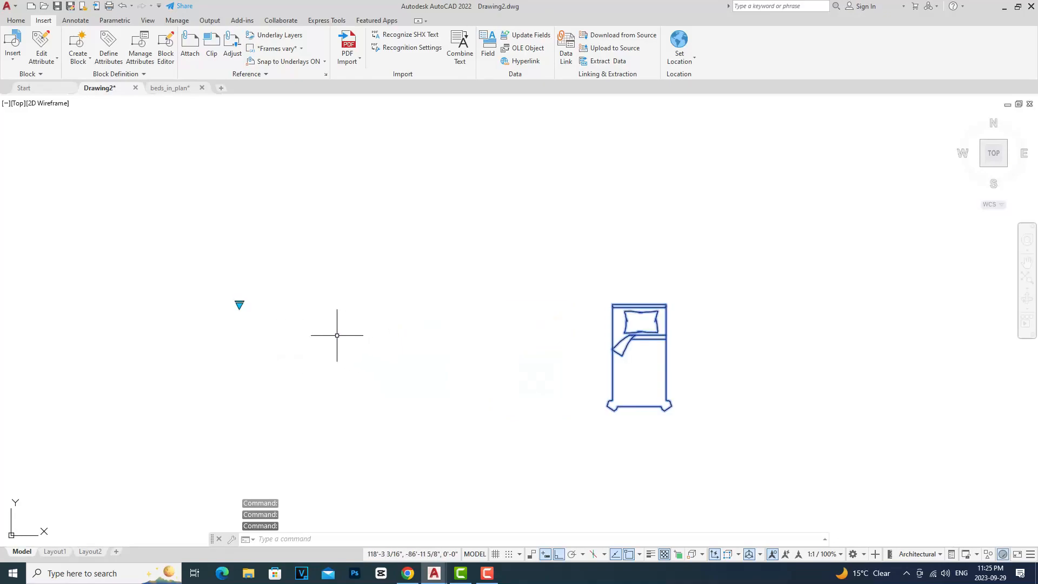
Step: Switch the block through the King, Queen and Full visibility states and back to King
{"action": "left_click", "coordinate": [240, 304]}
{"action": "left_click", "coordinate": [262, 318]}
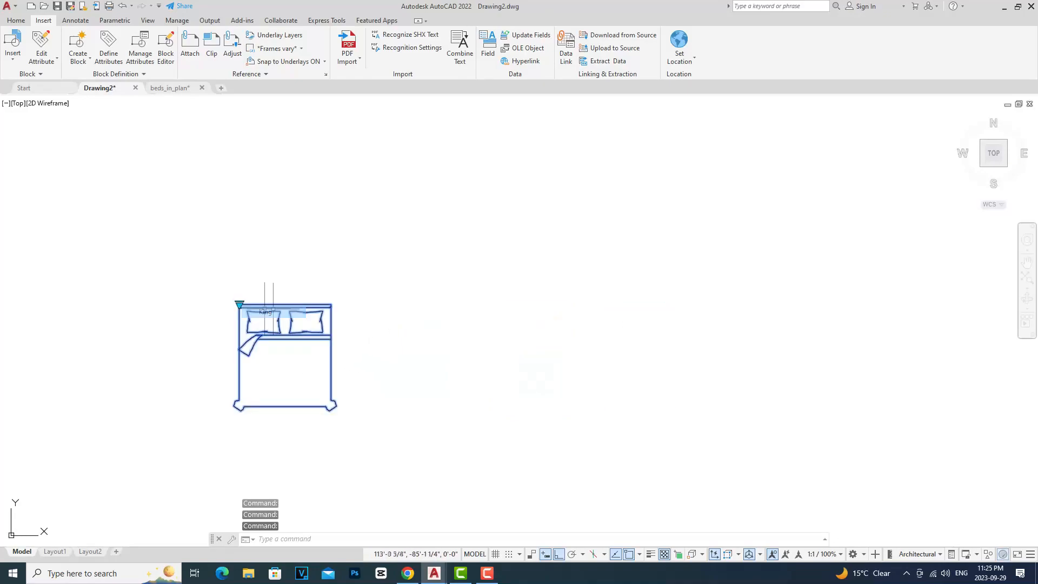
{"action": "left_click", "coordinate": [240, 304]}
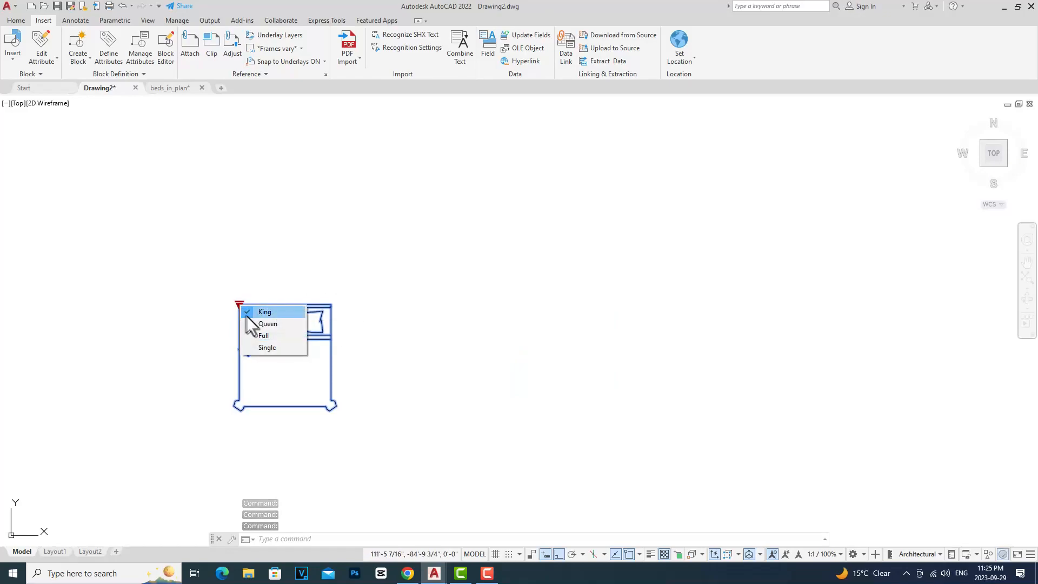
{"action": "left_click", "coordinate": [253, 323]}
{"action": "left_click", "coordinate": [239, 303]}
{"action": "left_click", "coordinate": [268, 336]}
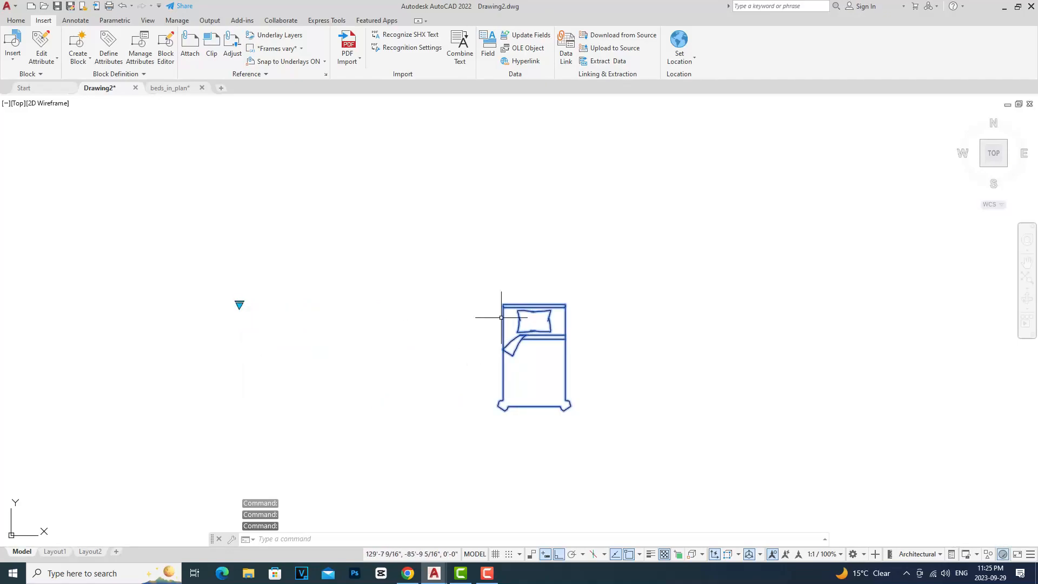
{"action": "left_click", "coordinate": [240, 304]}
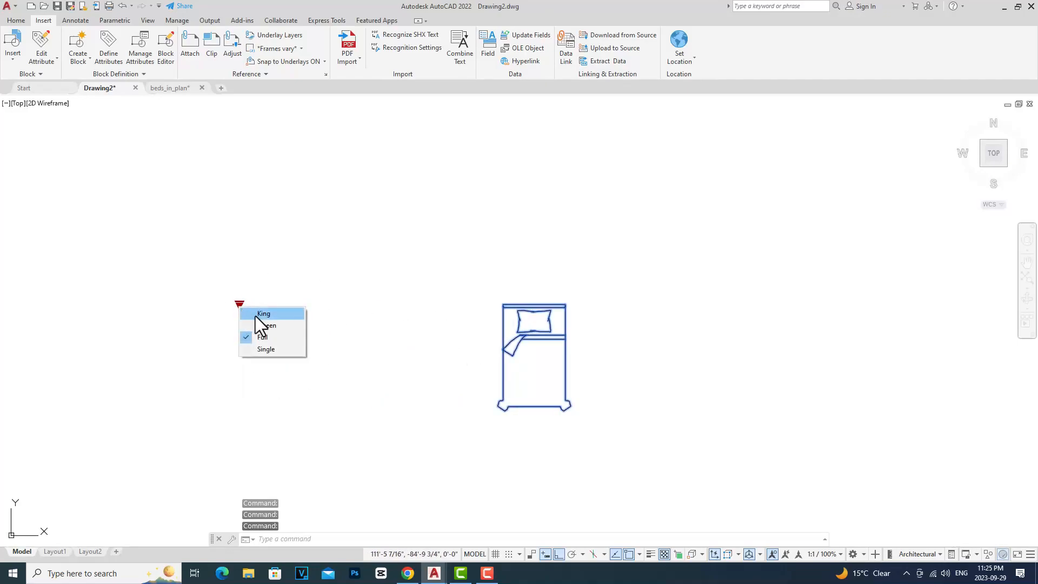
{"action": "left_click", "coordinate": [255, 313]}
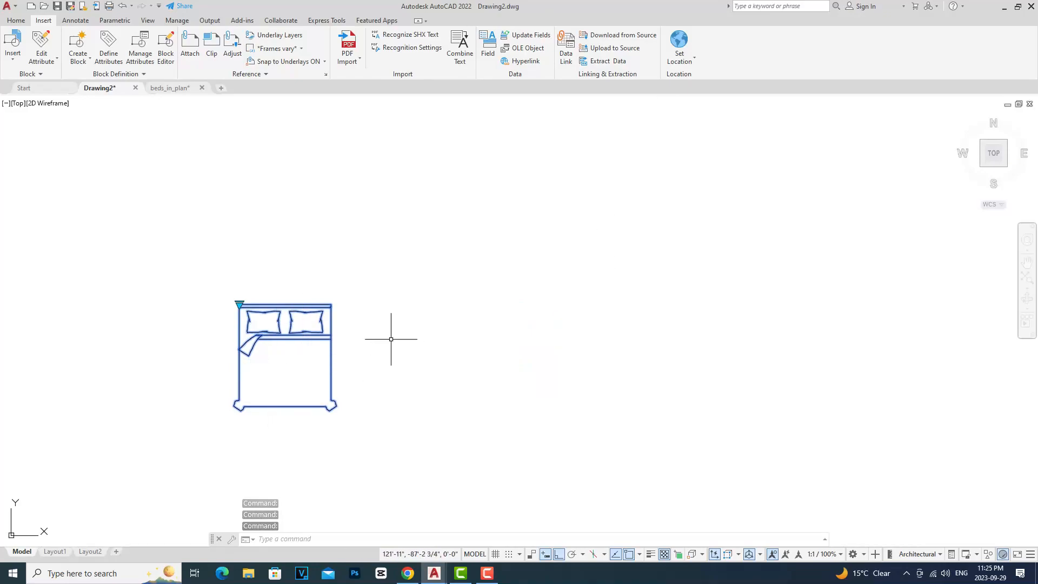
Step: Open the Bed Sizes block definition in the Block Editor
{"action": "type", "text": "Bedit"}
{"action": "key", "text": "Return"}
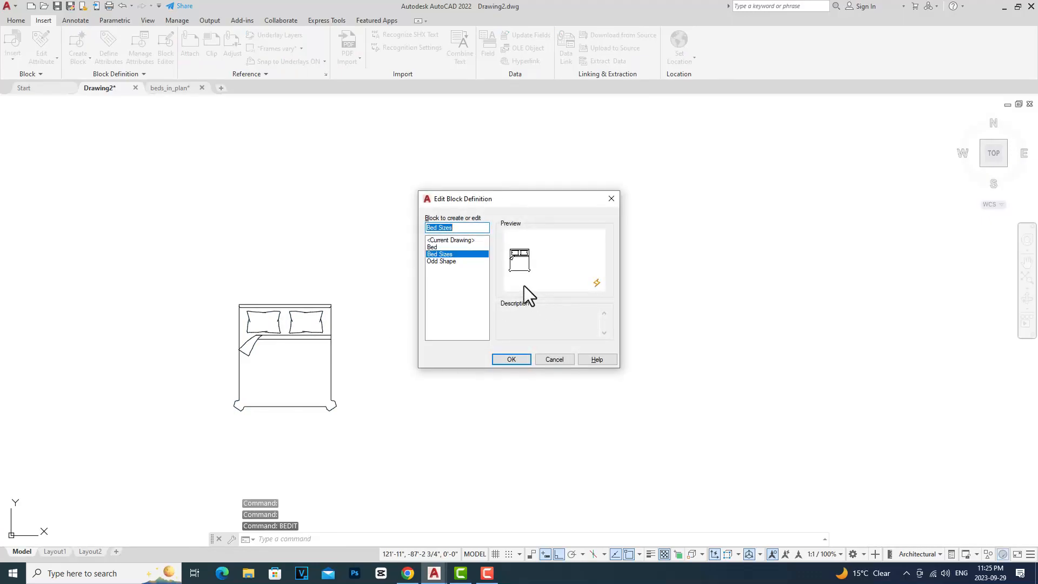
{"action": "left_click", "coordinate": [511, 359]}
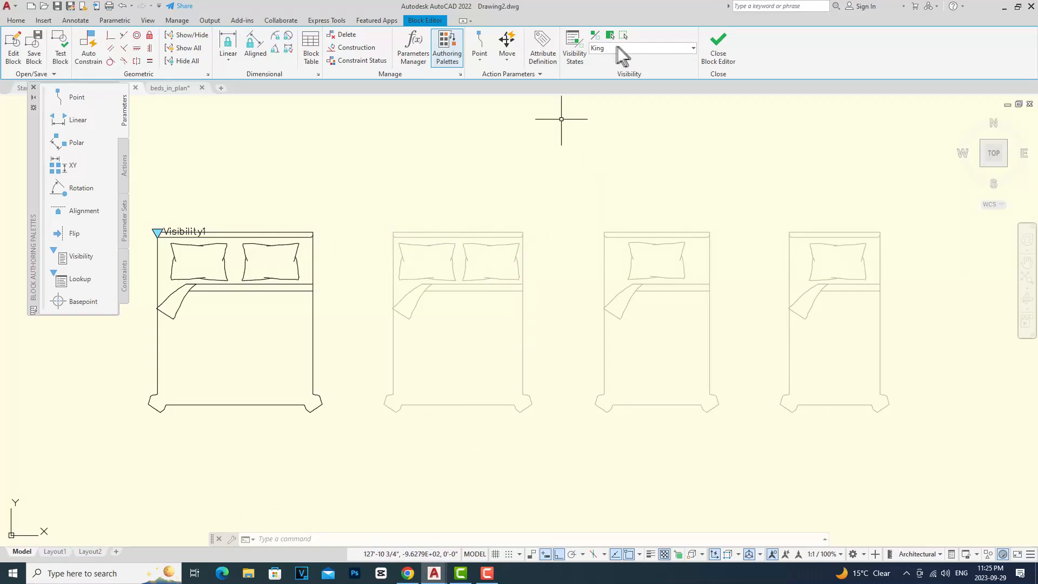
{"action": "left_click", "coordinate": [540, 432]}
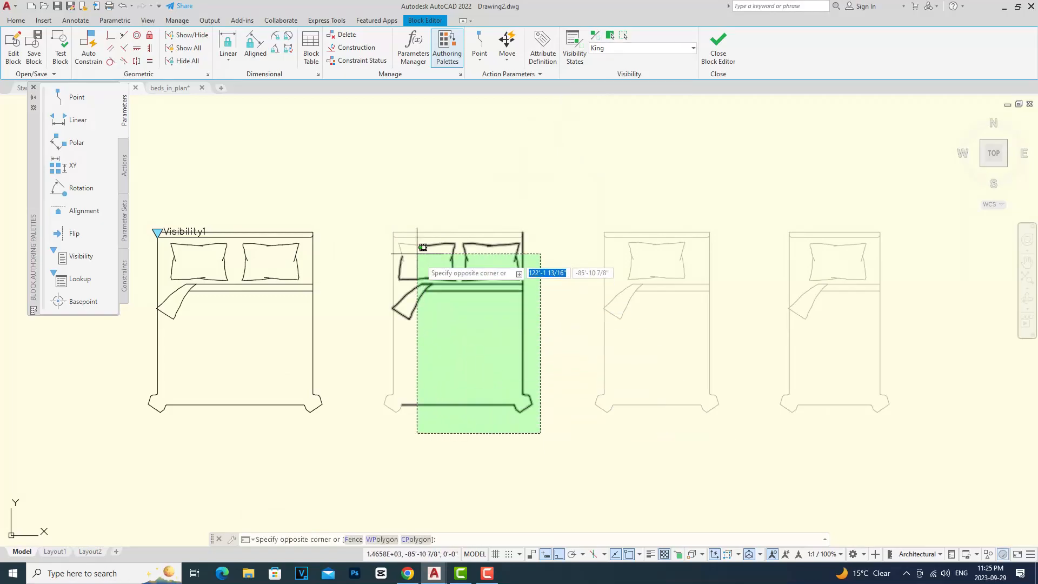
{"action": "left_click", "coordinate": [365, 198]}
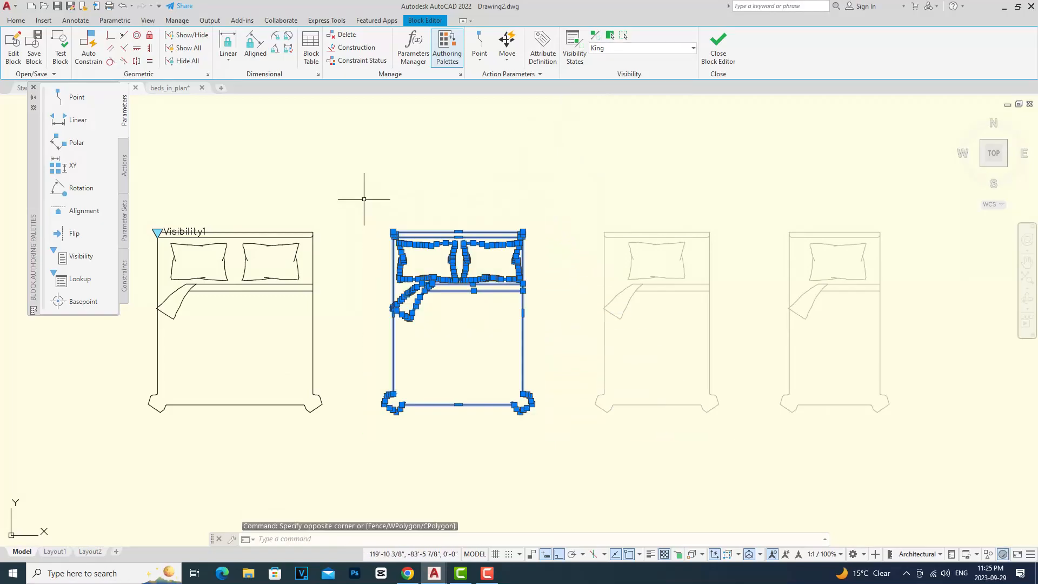
{"action": "type", "text": "M"}
{"action": "key", "text": "Return"}
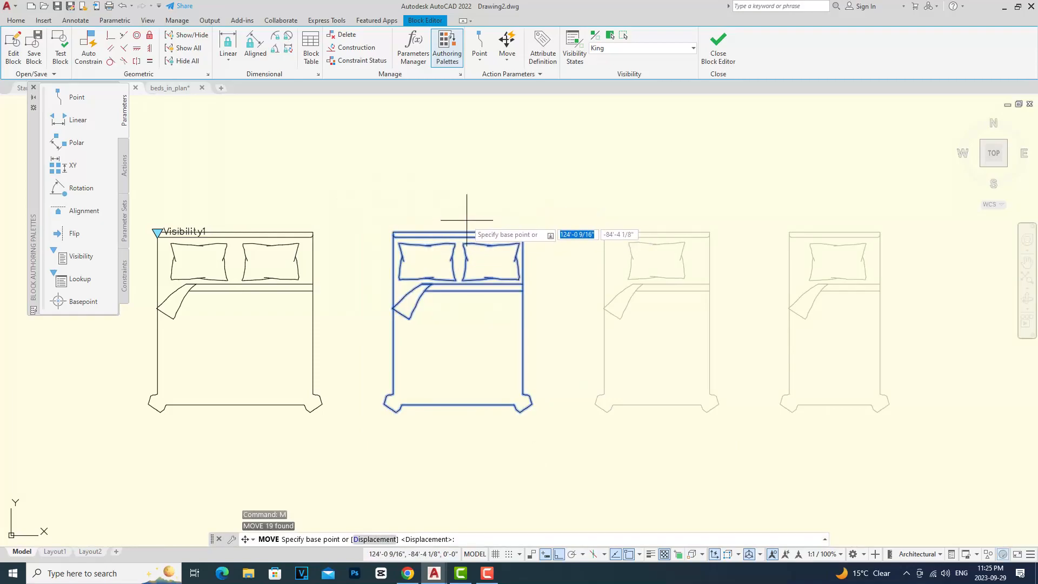
{"action": "key", "text": "Escape"}
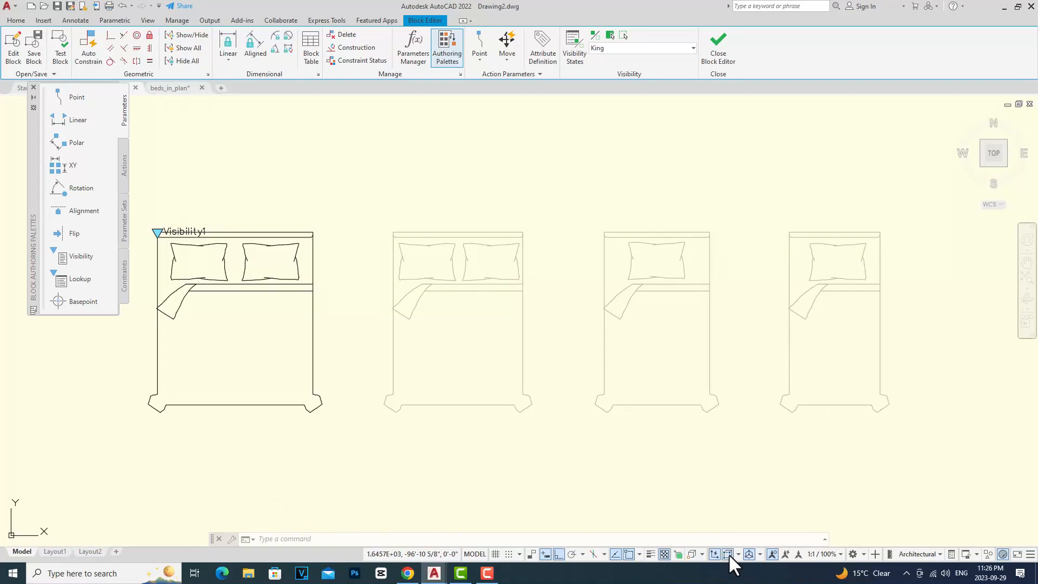
Step: Turn on the Midpoint object snap
{"action": "right_click", "coordinate": [627, 552]}
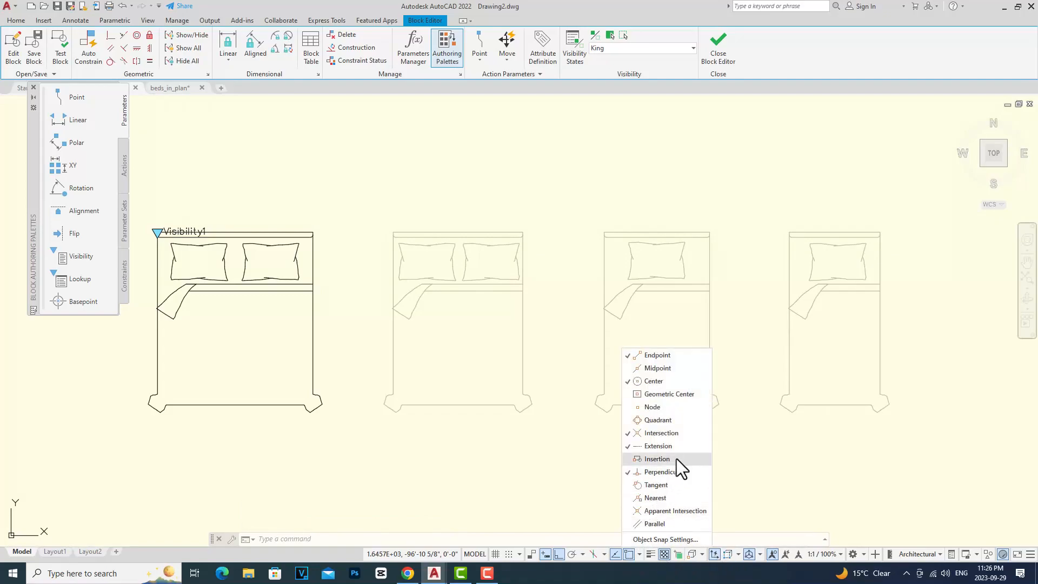
{"action": "left_click", "coordinate": [654, 367]}
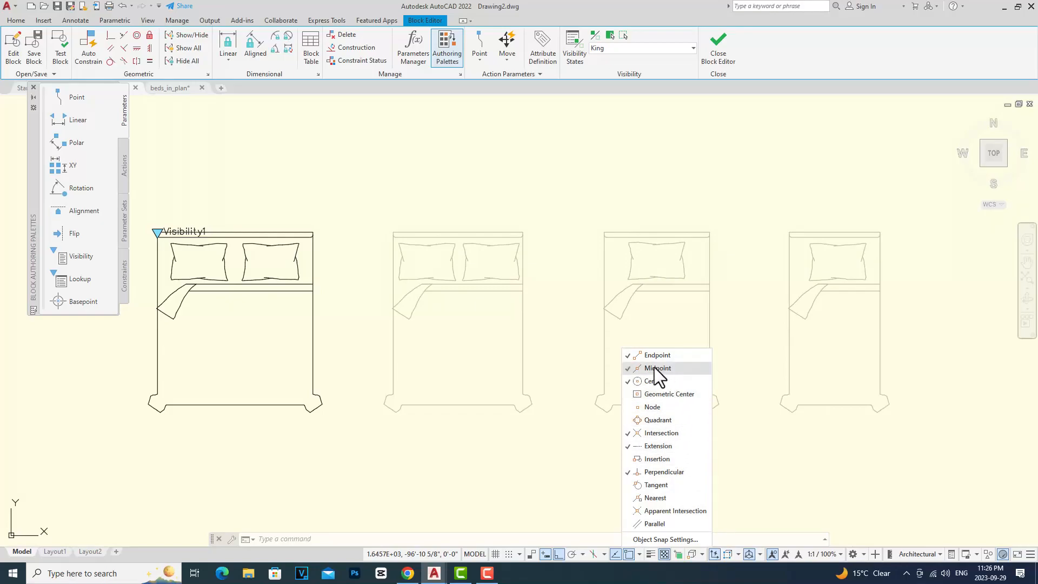
{"action": "left_click", "coordinate": [557, 472]}
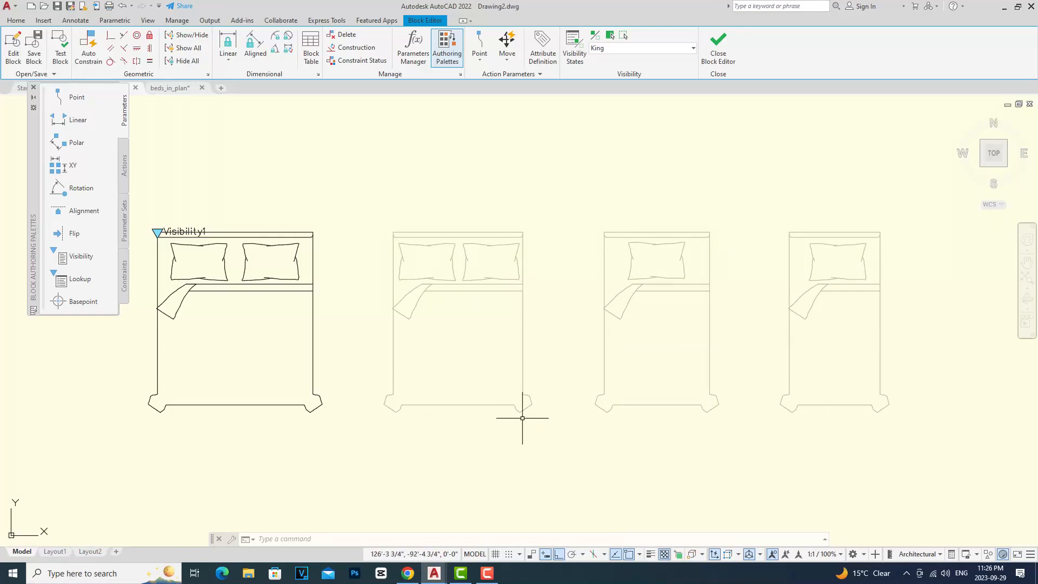
{"action": "left_click", "coordinate": [552, 431]}
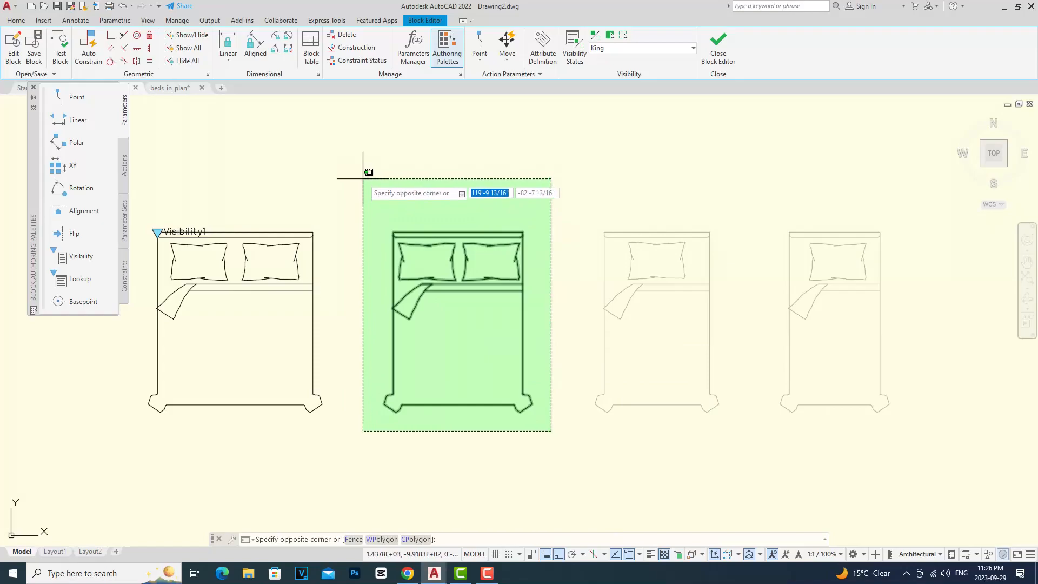
{"action": "key", "text": "Escape"}
{"action": "key", "text": "Escape"}
{"action": "key", "text": "Escape"}
Step: Move the Queen bed from its headboard midpoint onto the King bed's headboard midpoint
{"action": "left_click", "coordinate": [548, 433]}
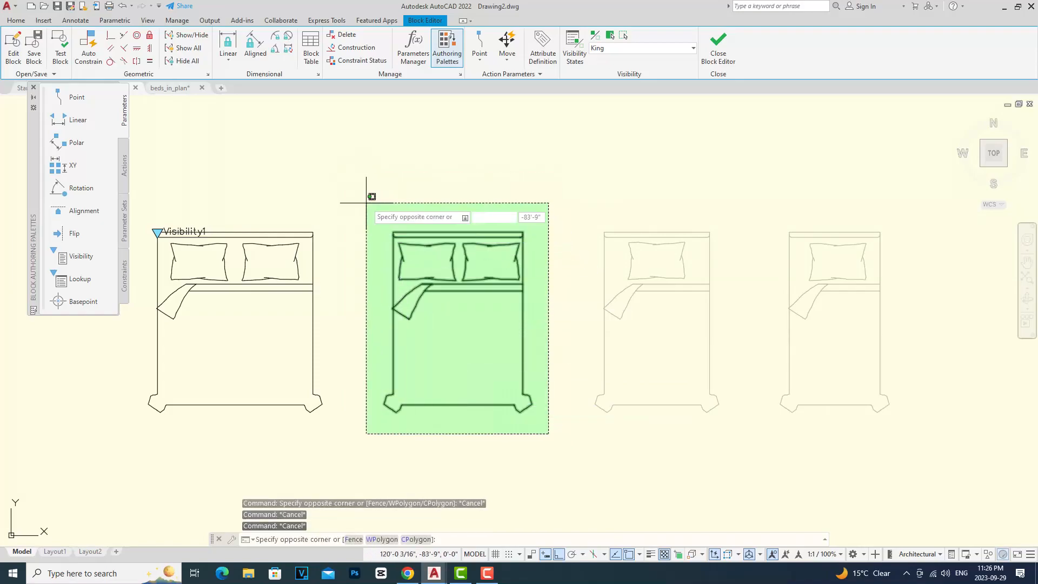
{"action": "left_click", "coordinate": [363, 196]}
{"action": "type", "text": "m"}
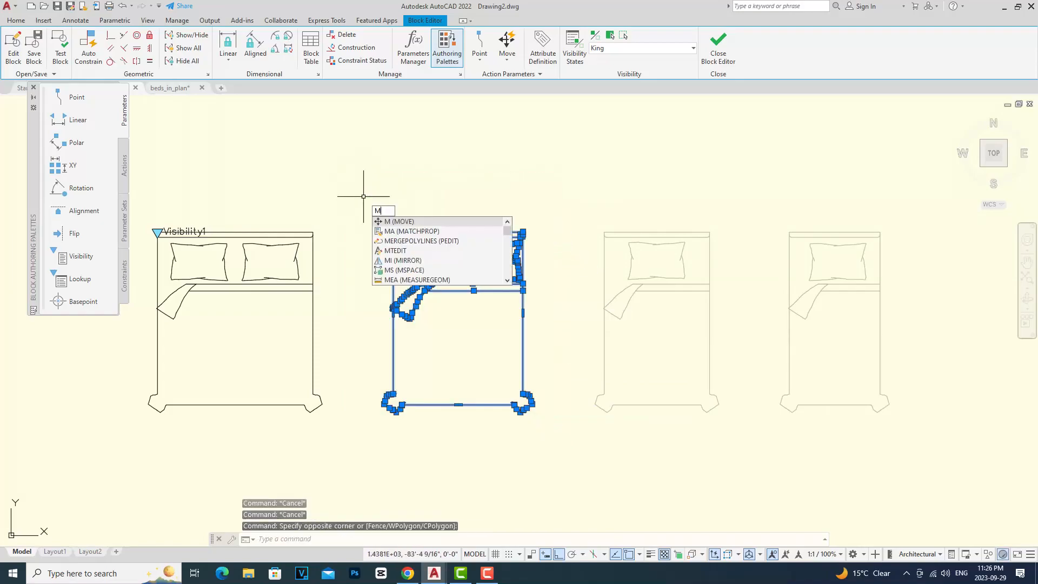
{"action": "key", "text": "Return"}
{"action": "left_click", "coordinate": [458, 231]}
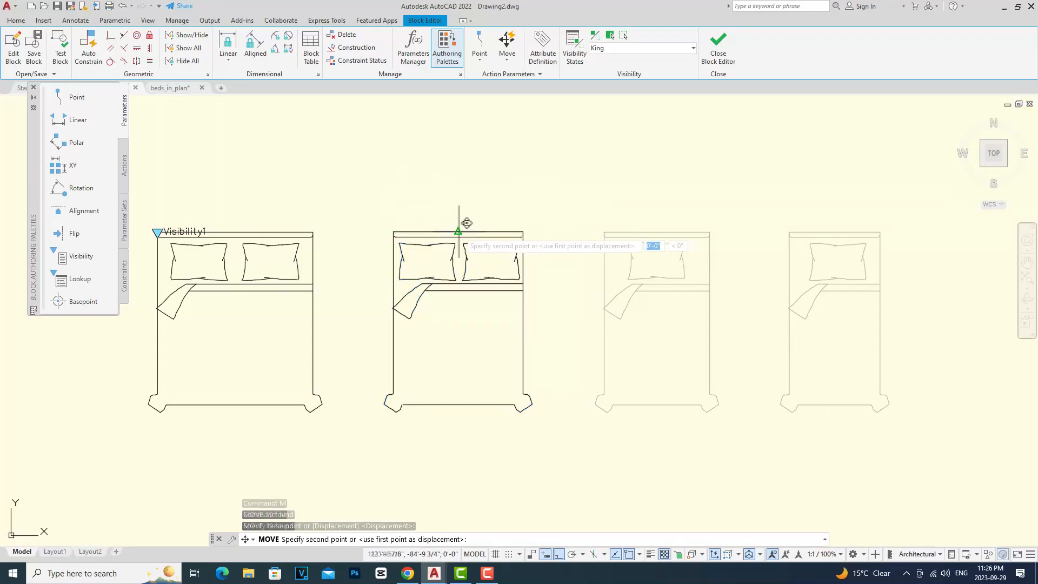
{"action": "left_click", "coordinate": [236, 232]}
Step: Move the Full bed from its headboard midpoint onto the King bed's headboard midpoint
{"action": "left_click", "coordinate": [727, 439]}
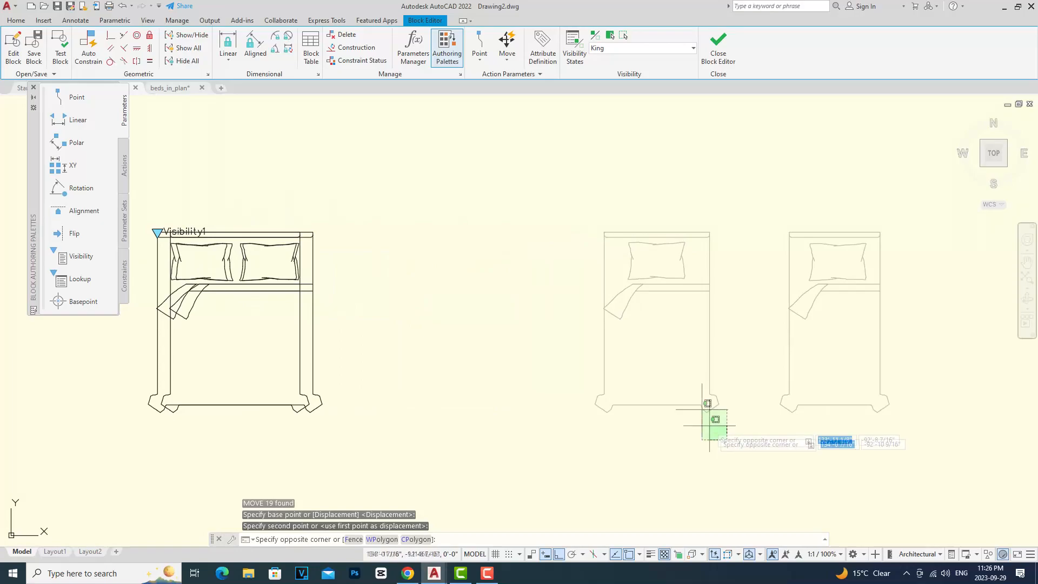
{"action": "left_click", "coordinate": [533, 197]}
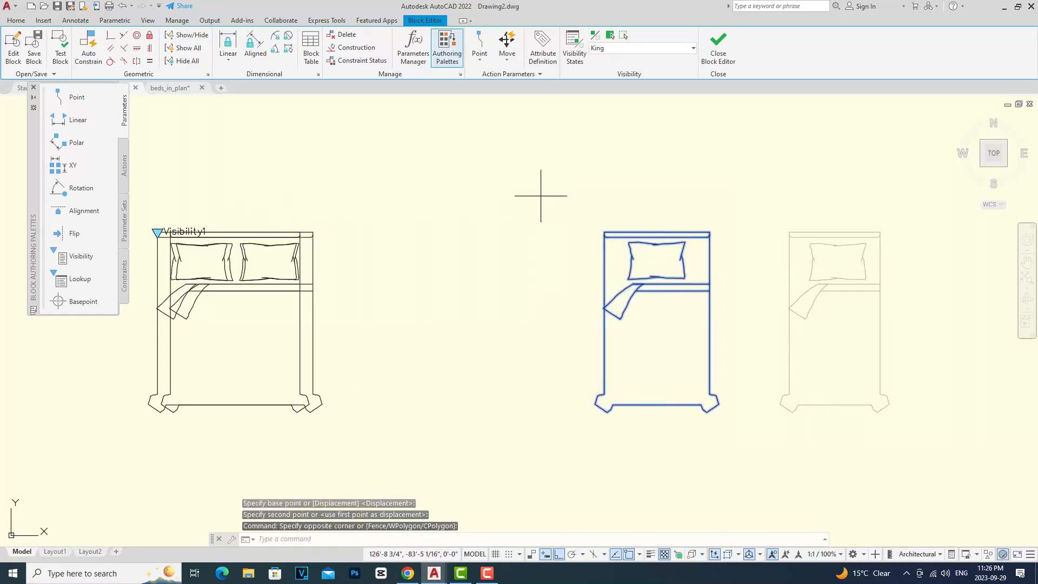
{"action": "key", "text": "Return"}
{"action": "left_click", "coordinate": [657, 234]}
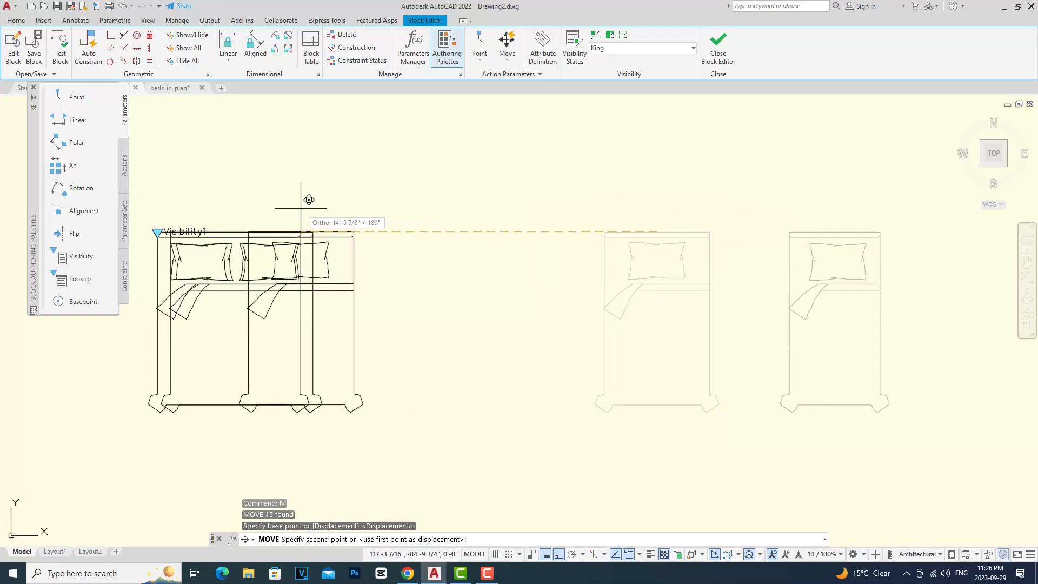
{"action": "left_click", "coordinate": [236, 233]}
Step: Move the Single bed from its headboard midpoint onto the King bed's headboard midpoint
{"action": "left_click", "coordinate": [906, 435]}
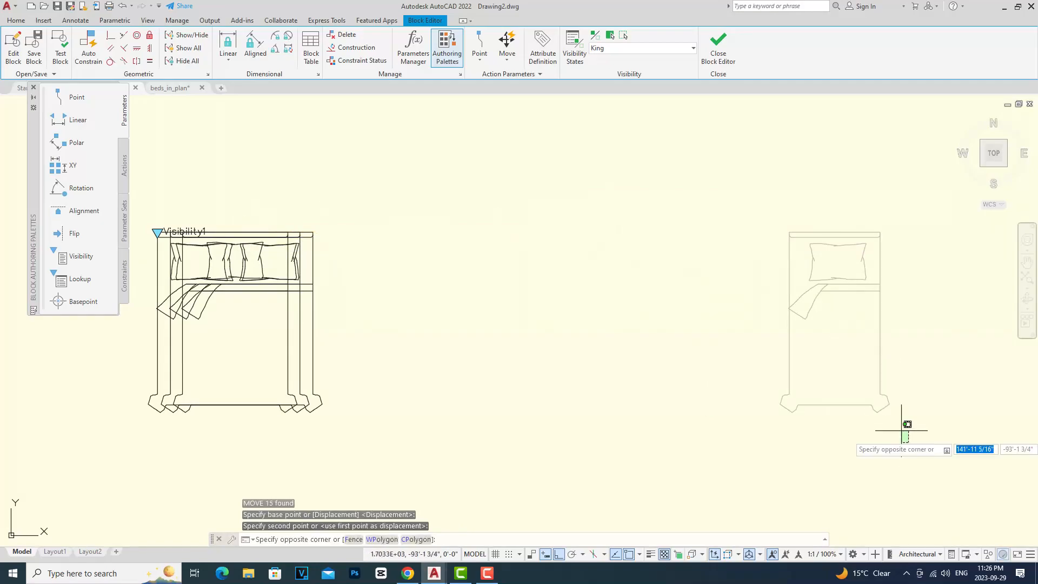
{"action": "left_click", "coordinate": [726, 192]}
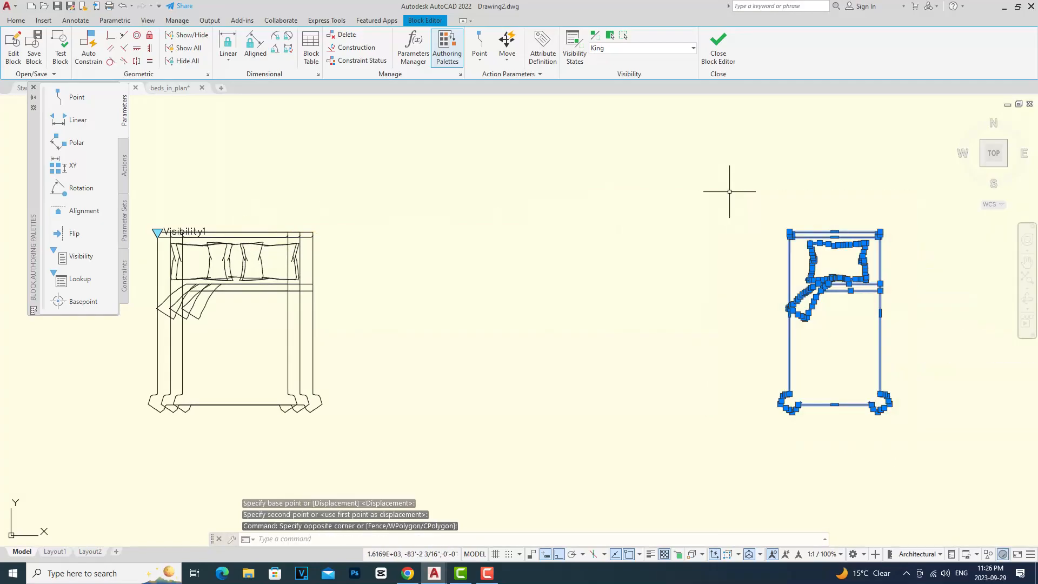
{"action": "type", "text": "M"}
{"action": "key", "text": "Return"}
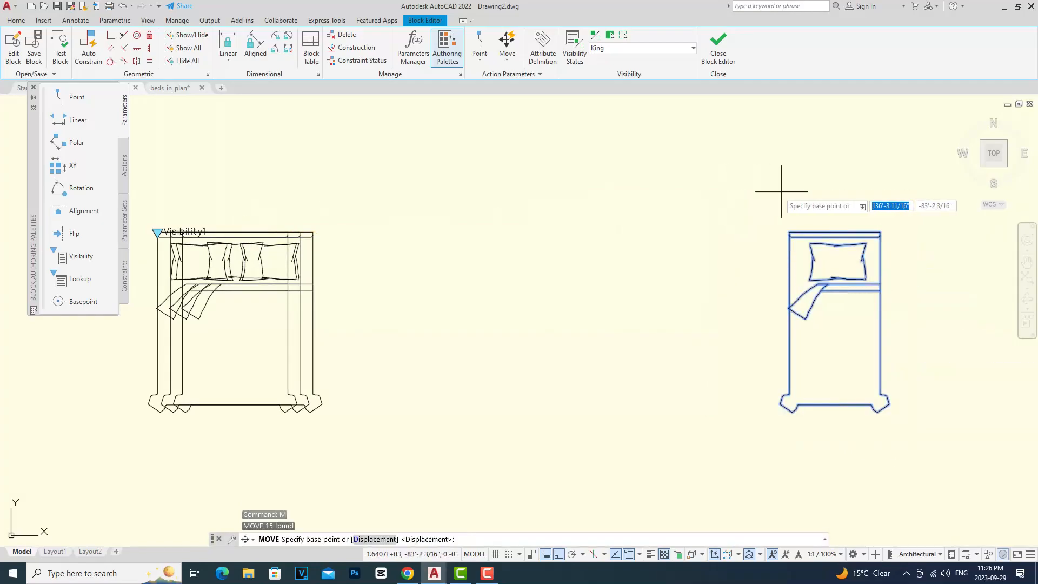
{"action": "left_click", "coordinate": [835, 234]}
{"action": "left_click", "coordinate": [235, 233]}
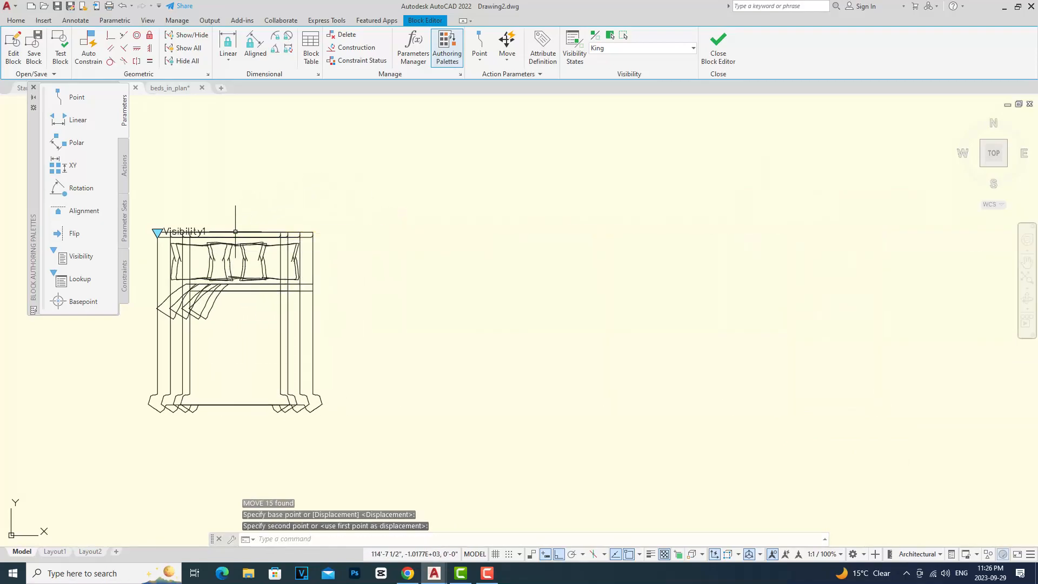
Step: Hide invisible objects in the editor and preview the Queen, Full and Single visibility states
{"action": "middle_click_drag", "start_coordinate": [219, 299], "coordinate": [338, 317]}
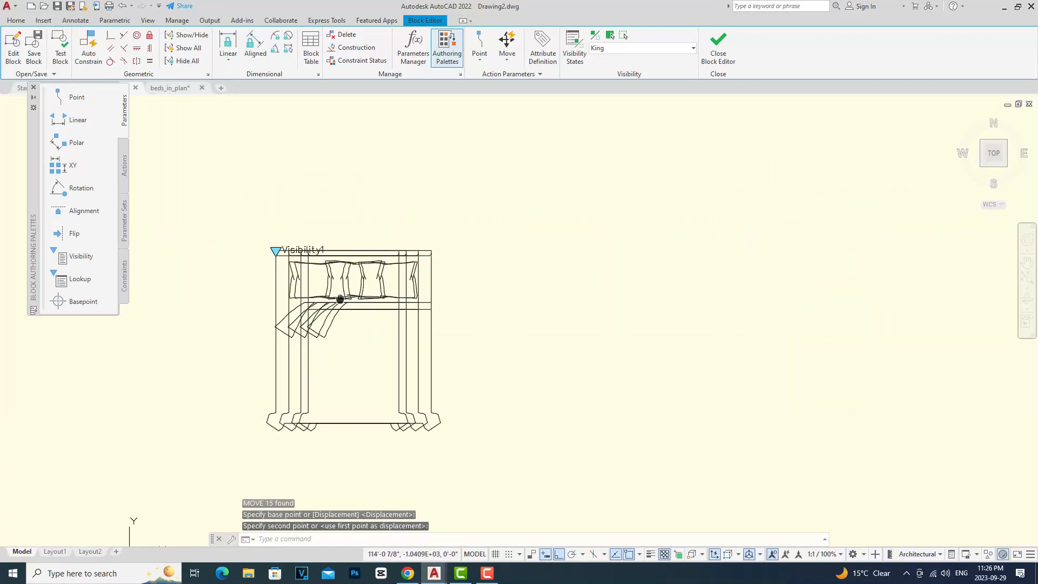
{"action": "left_click", "coordinate": [595, 38]}
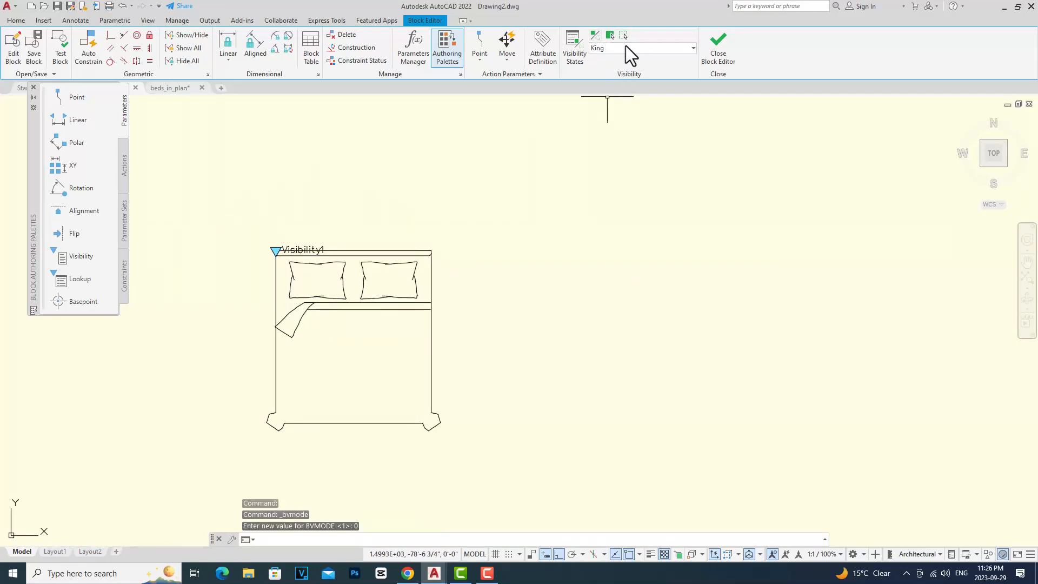
{"action": "left_click", "coordinate": [694, 48]}
{"action": "left_click", "coordinate": [633, 71]}
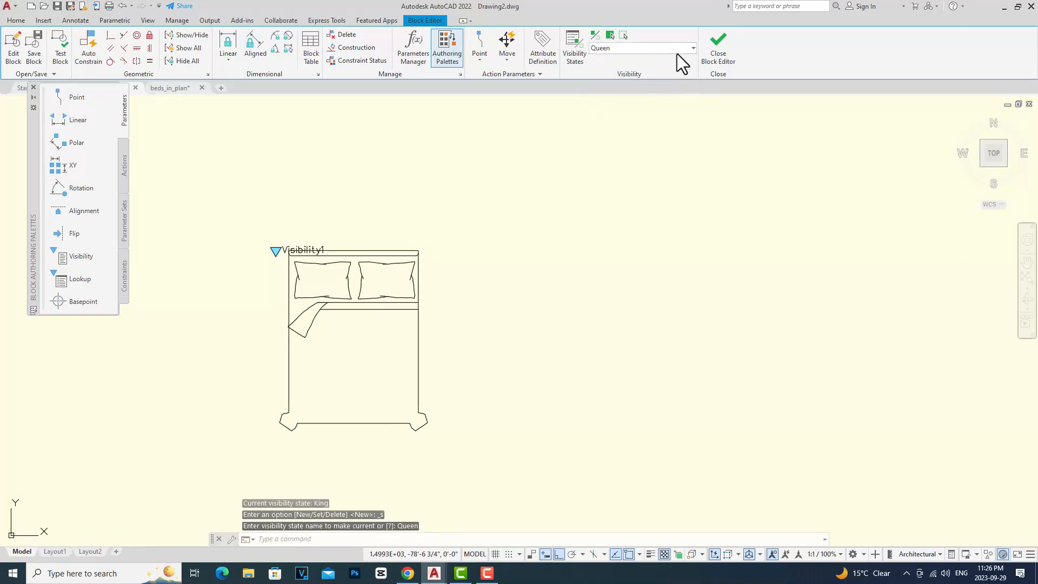
{"action": "left_click", "coordinate": [690, 47]}
{"action": "left_click", "coordinate": [625, 82]}
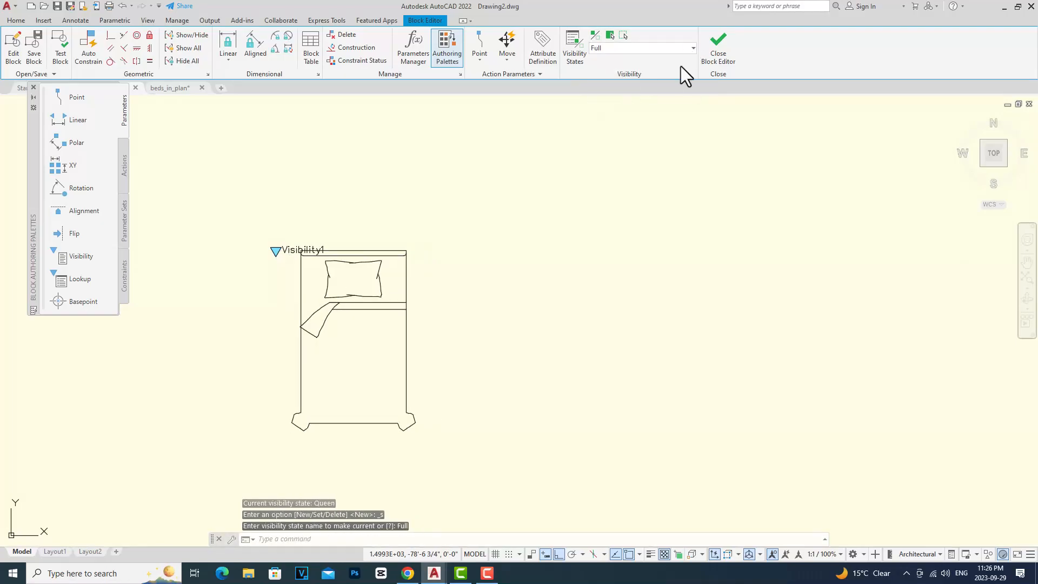
{"action": "left_click", "coordinate": [693, 48]}
{"action": "left_click", "coordinate": [629, 95]}
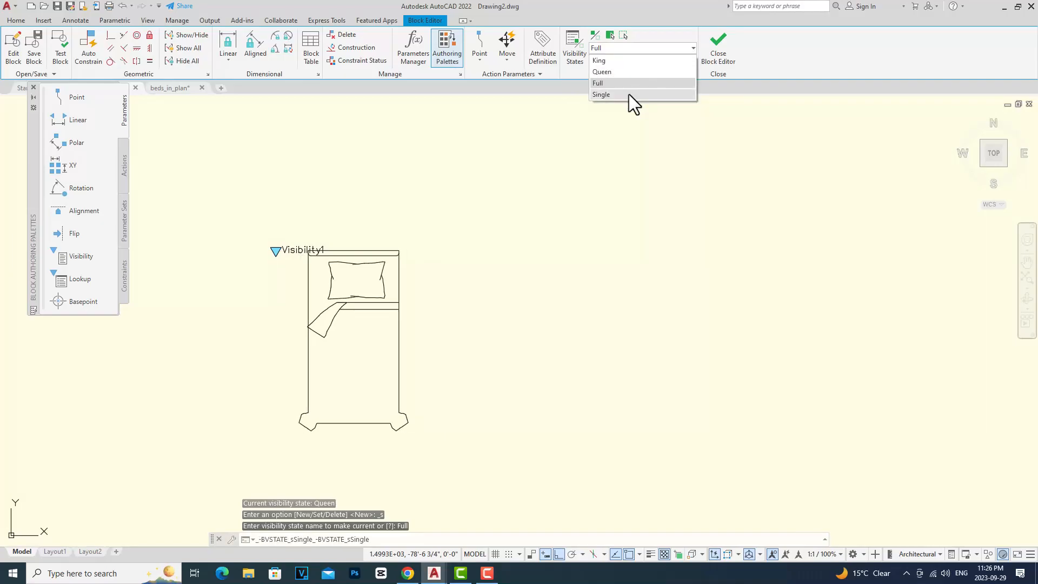
Step: Close the Block Editor and save the parameter changes
{"action": "left_click", "coordinate": [720, 62]}
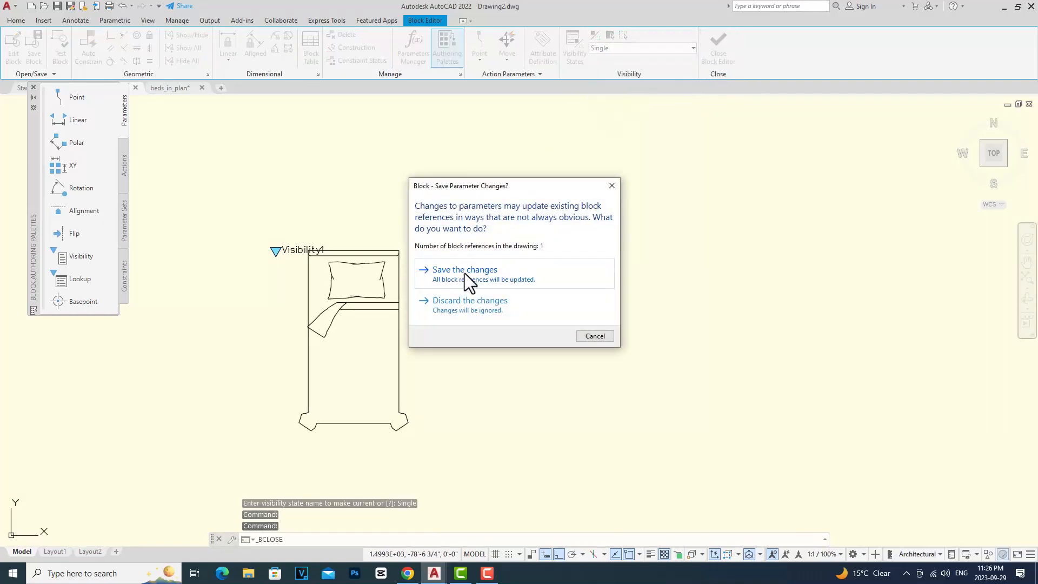
{"action": "left_click", "coordinate": [464, 272]}
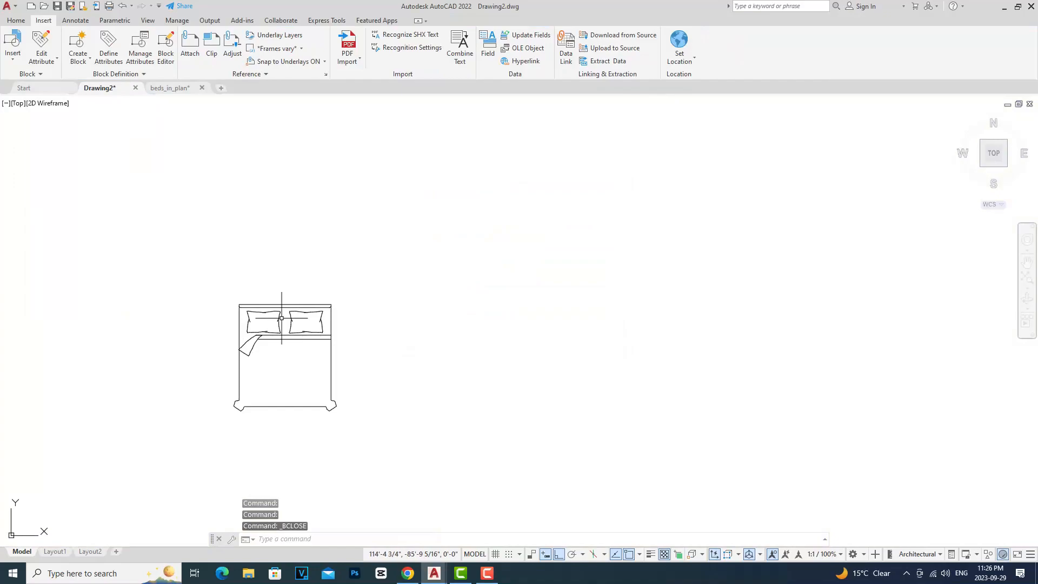
Step: Select the inserted block and check it in the Queen, Full and Single visibility states
{"action": "left_click", "coordinate": [256, 305]}
{"action": "left_click", "coordinate": [239, 304]}
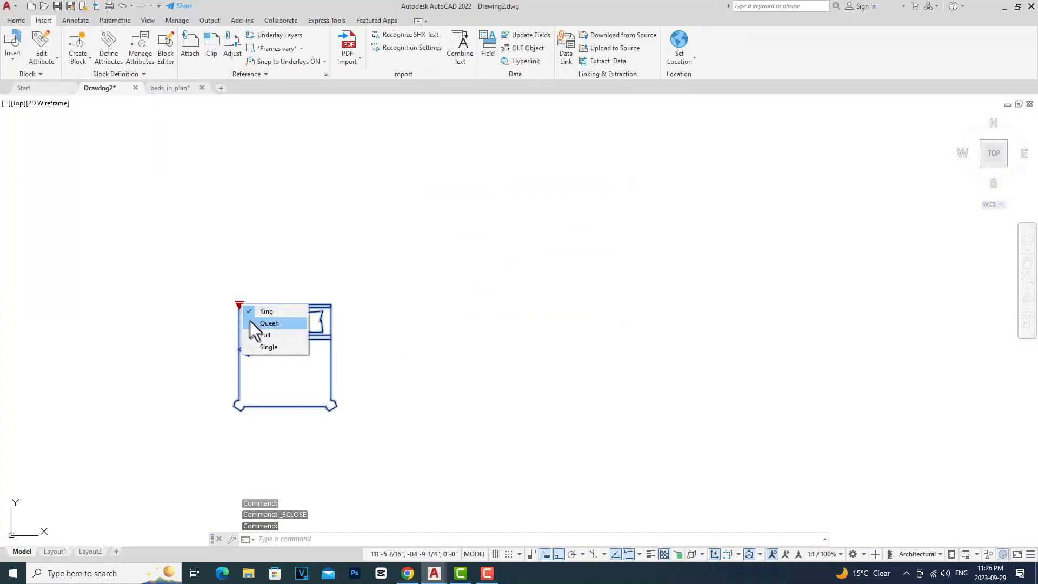
{"action": "left_click", "coordinate": [251, 321]}
{"action": "left_click", "coordinate": [240, 305]}
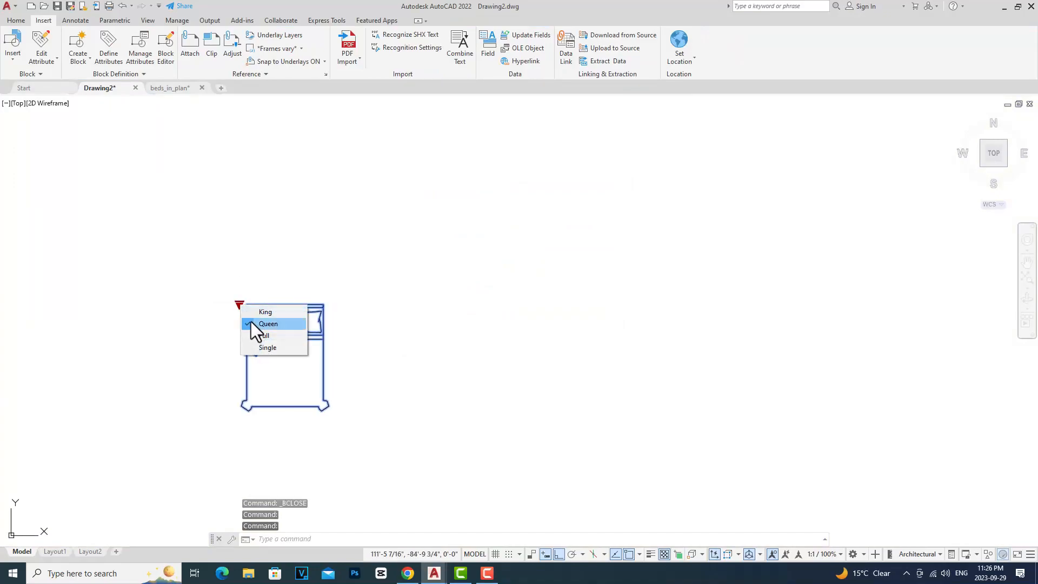
{"action": "left_click", "coordinate": [251, 335]}
{"action": "left_click", "coordinate": [240, 304]}
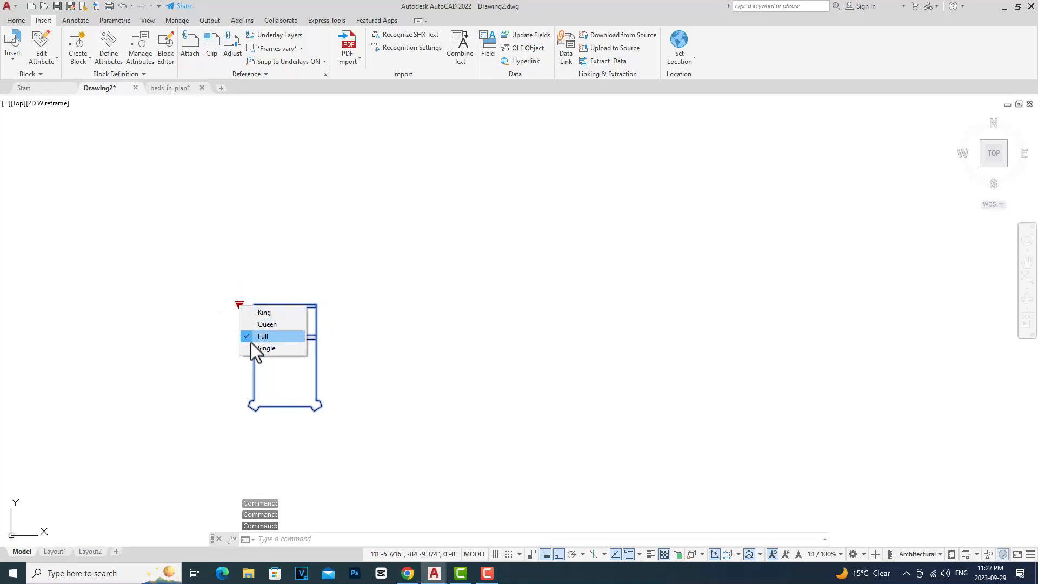
{"action": "left_click", "coordinate": [252, 349]}
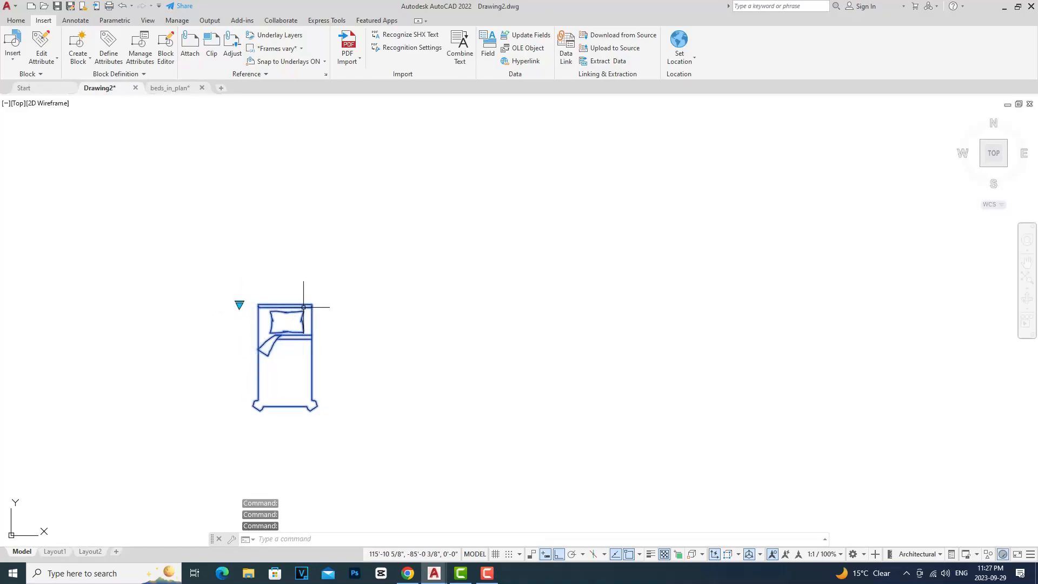